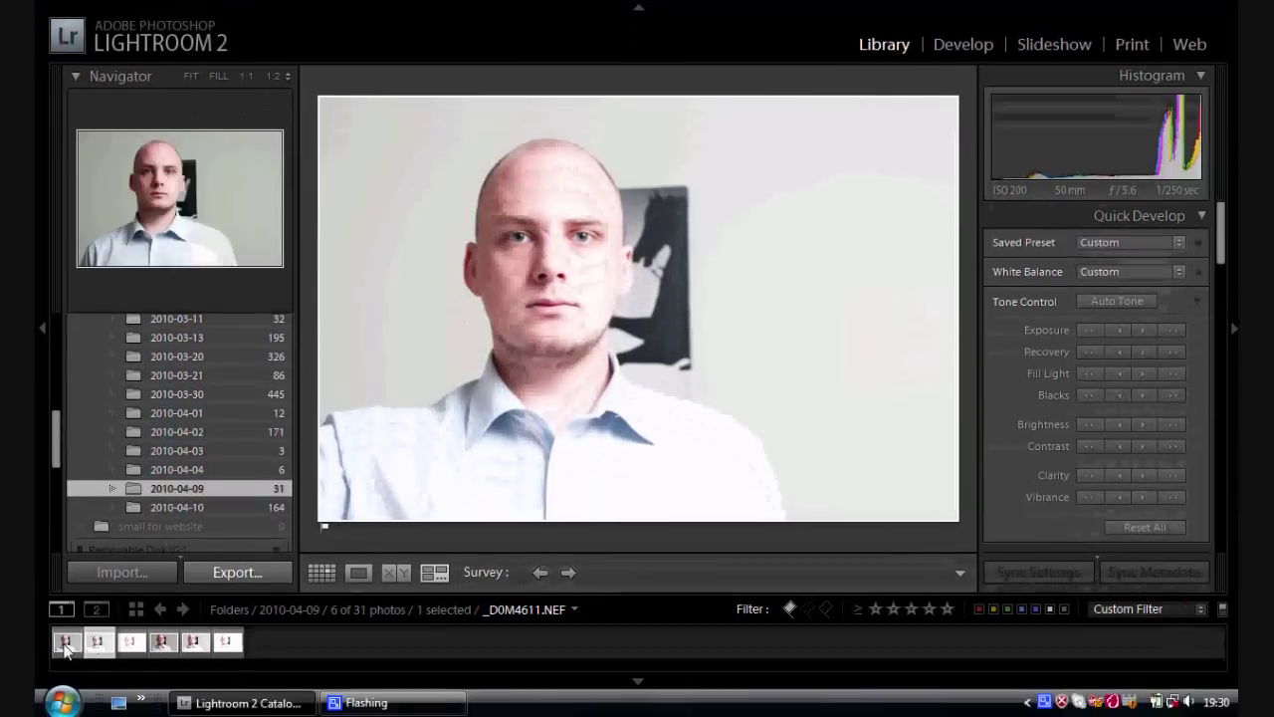
Start at _D0M4611.NEF with the left panel hidden, and step through the series to _DSF0068.RAF
left_click(65, 644)
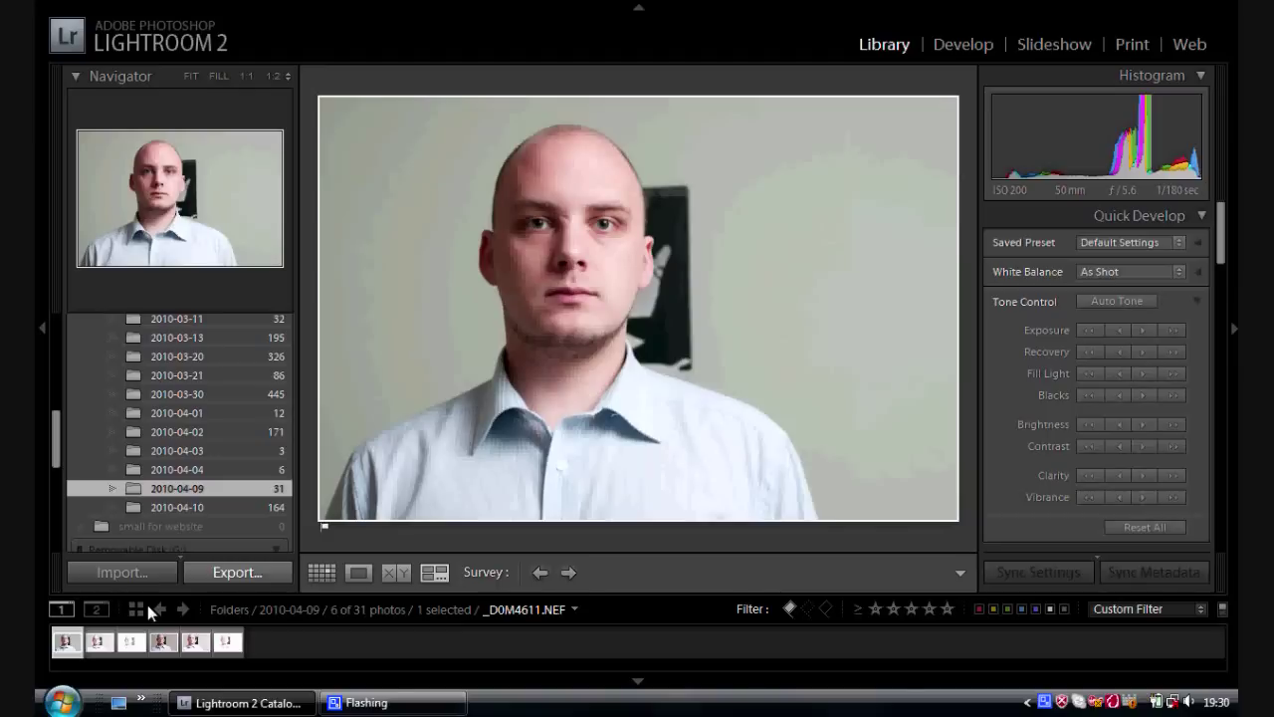
left_click(40, 336)
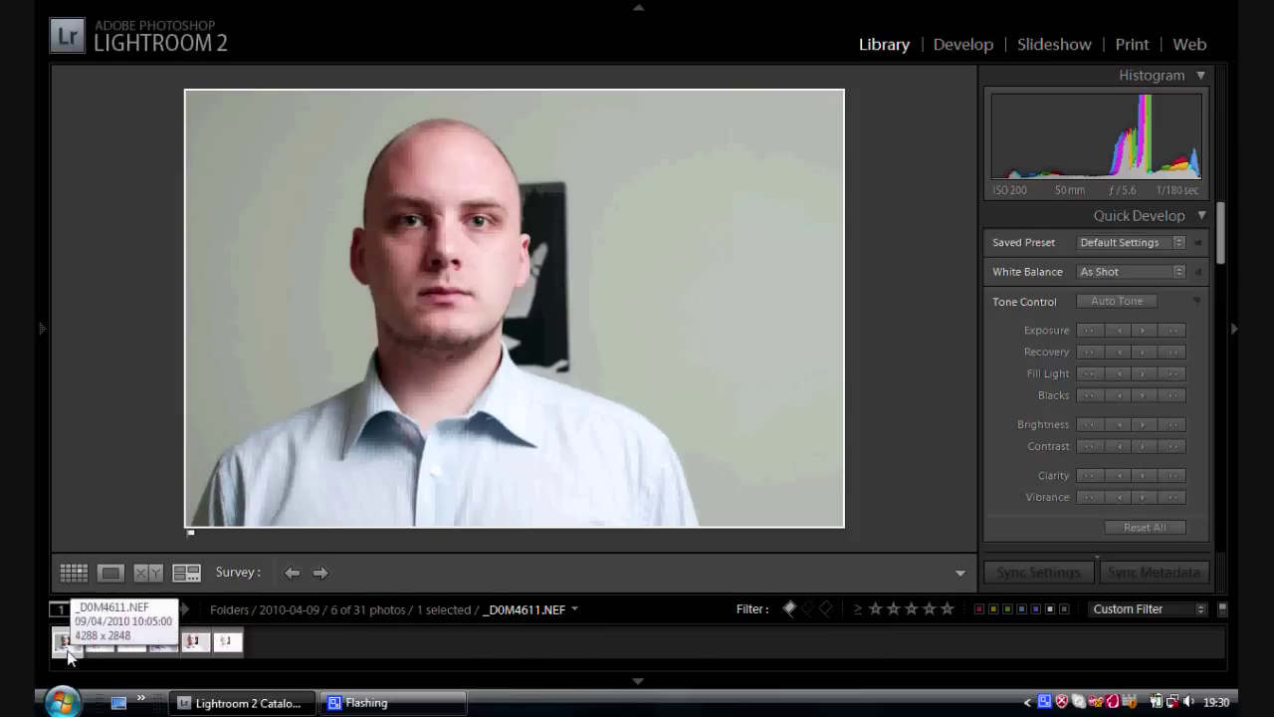
key("Right")
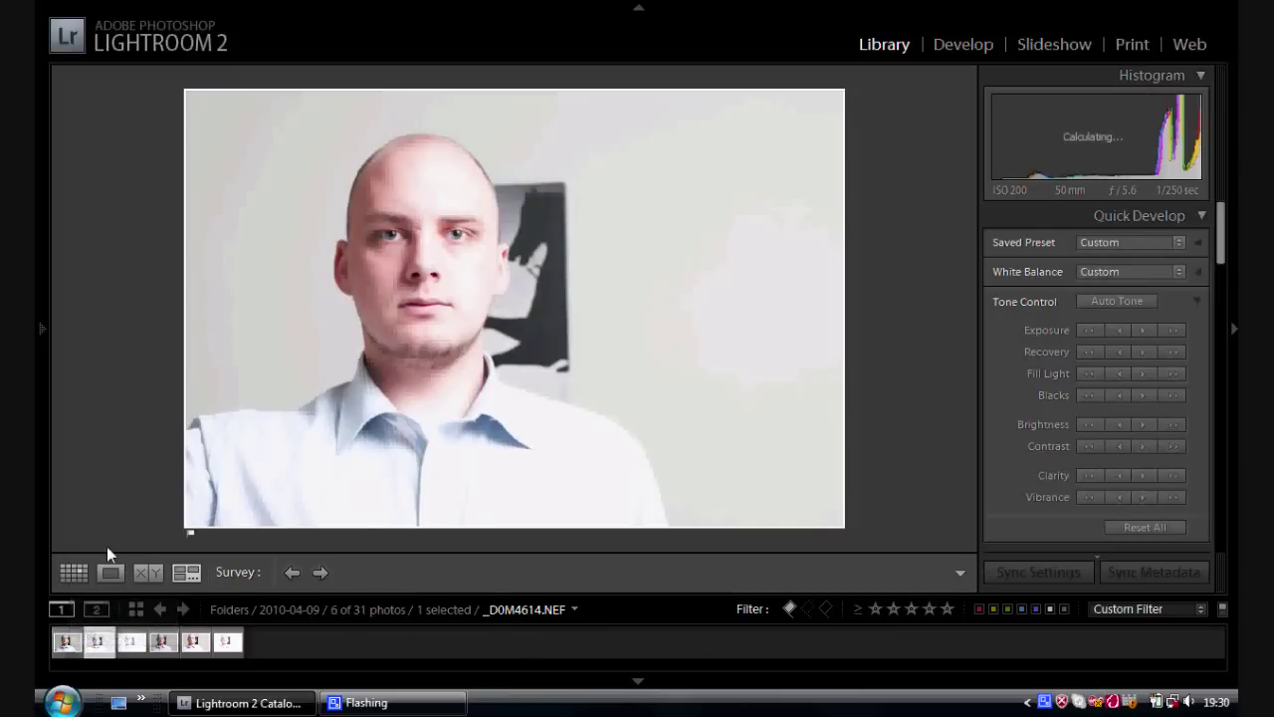
key("Right")
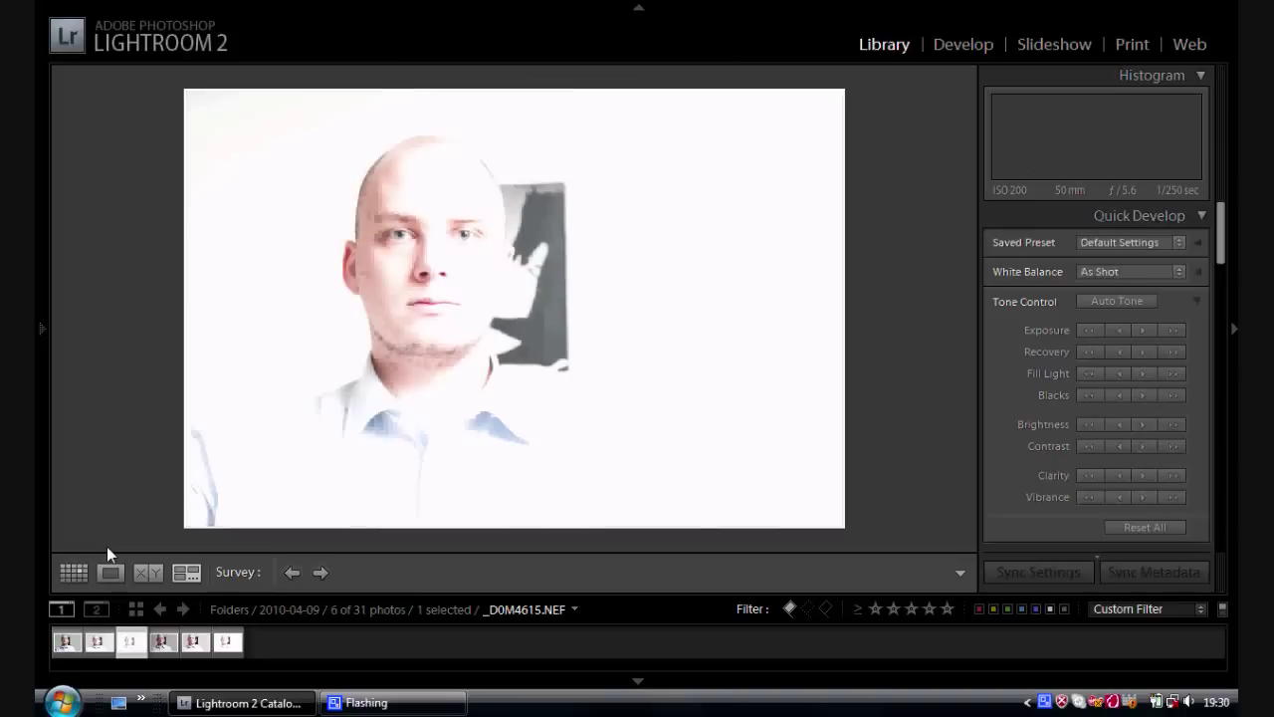
key("Right")
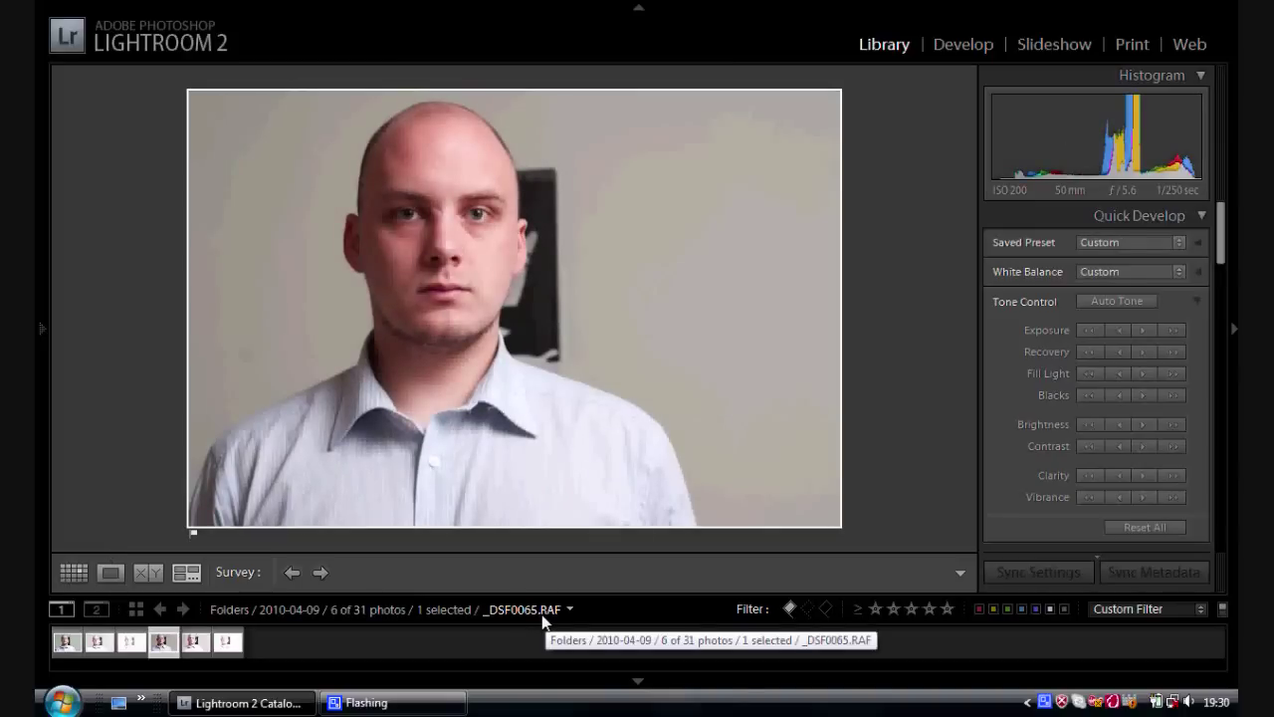
key("Right")
key("Right")
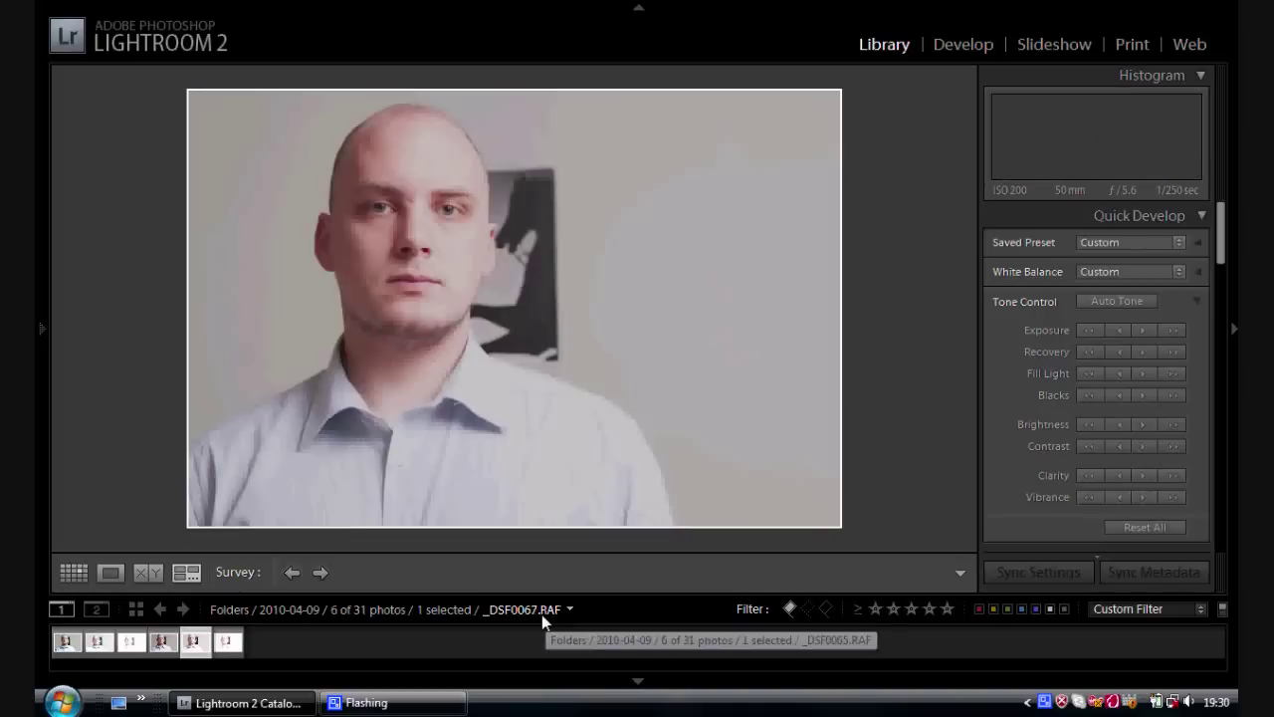
key("Right")
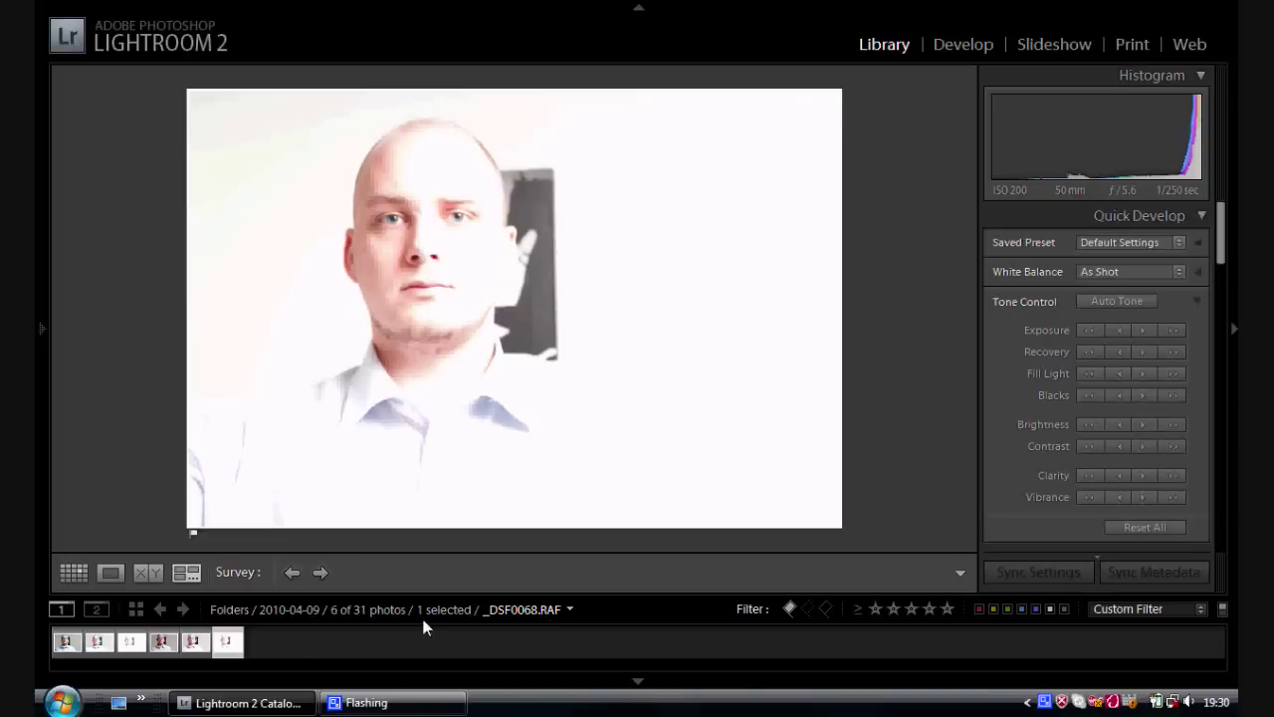
left_click(162, 649)
left_click(66, 645, "ctrl")
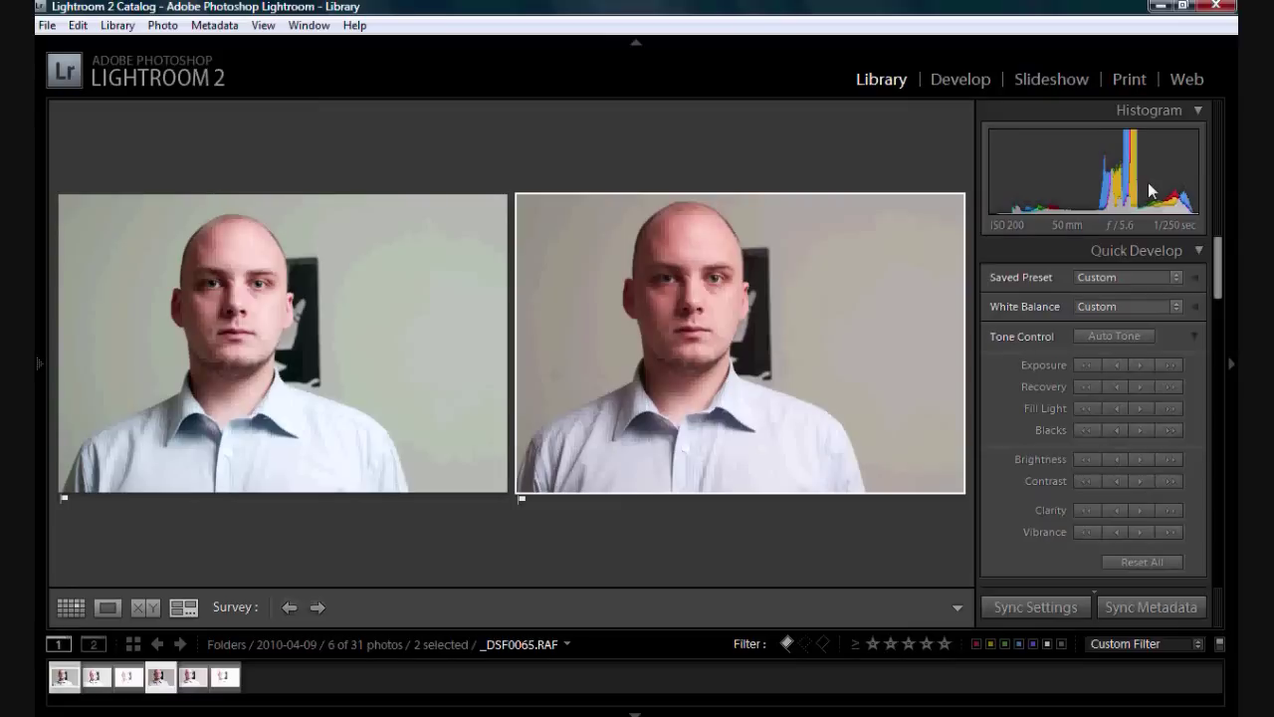
left_click(373, 314)
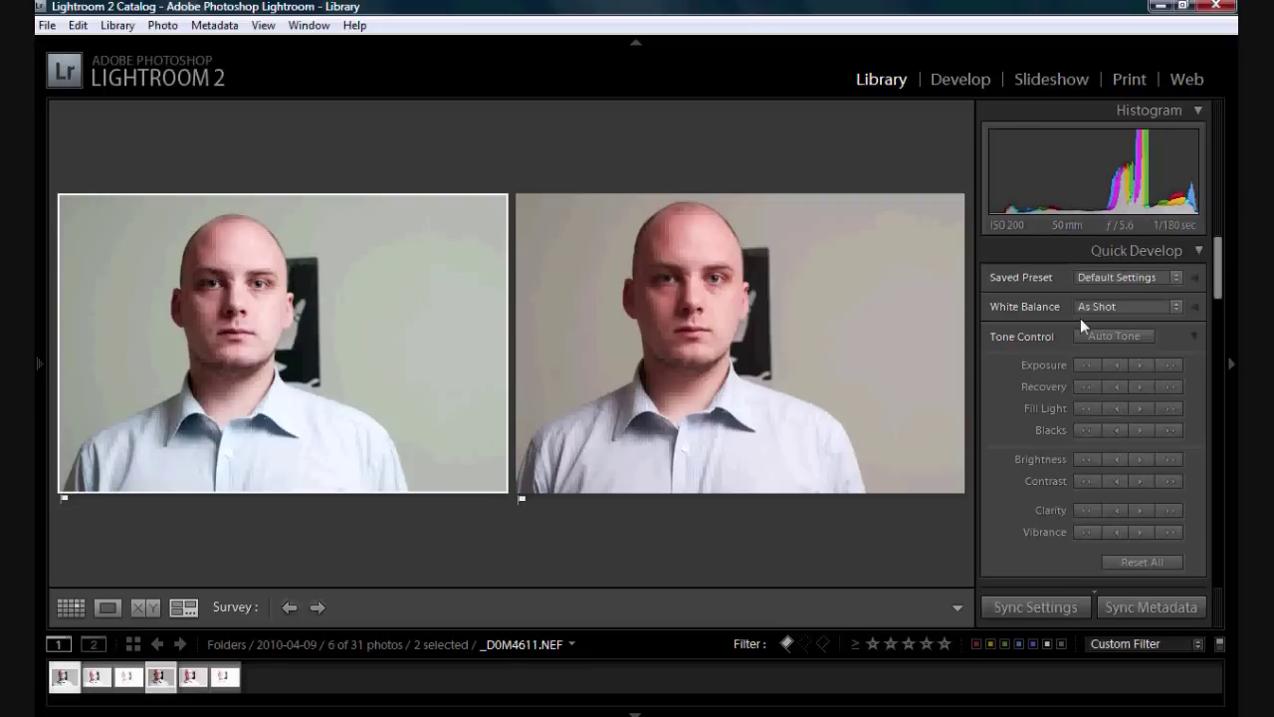
left_click(959, 308)
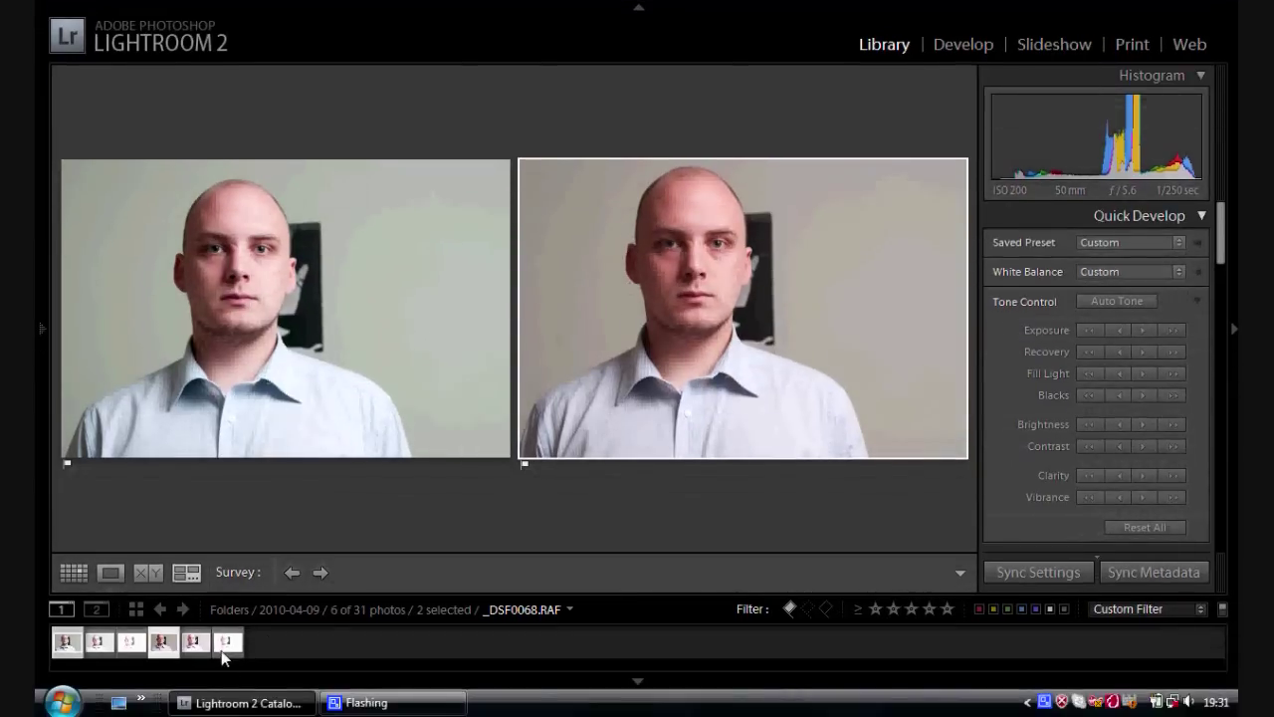
Compare _DSF0068.RAF and _D0M4615.NEF side by side, then view _D0M4615.NEF alone
left_click(225, 645)
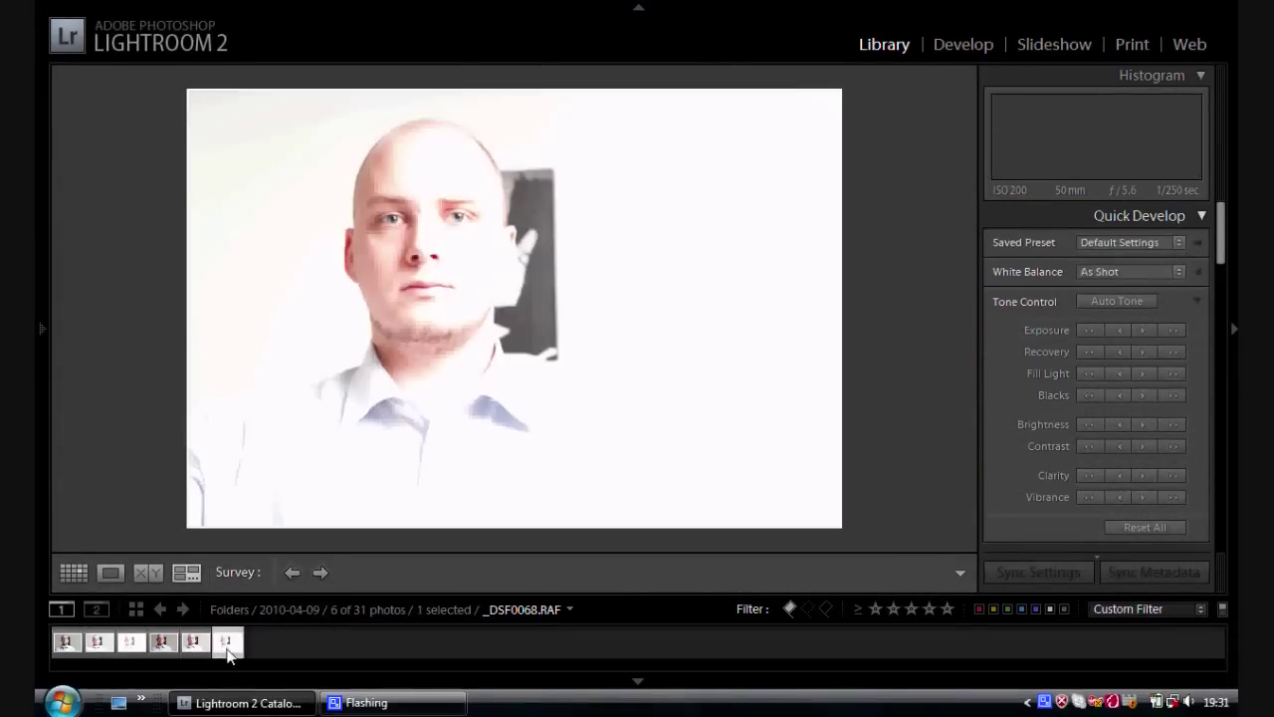
left_click(125, 647, "ctrl")
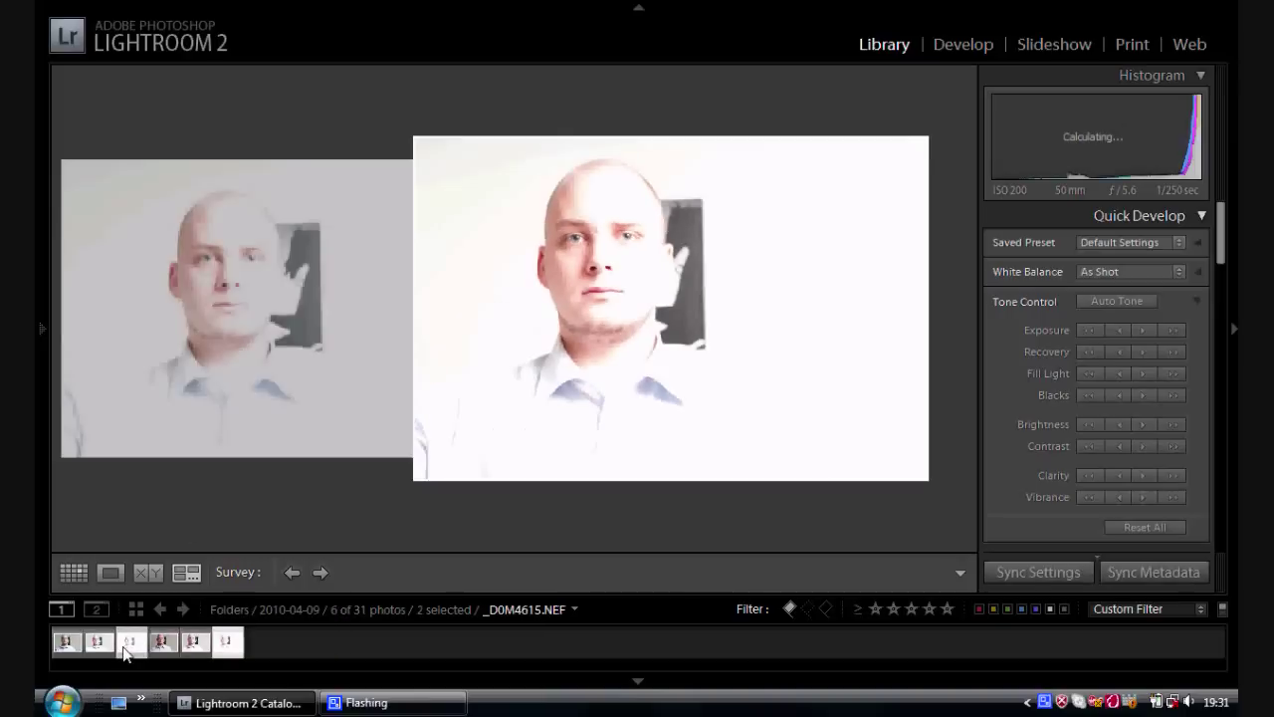
left_click(1231, 329)
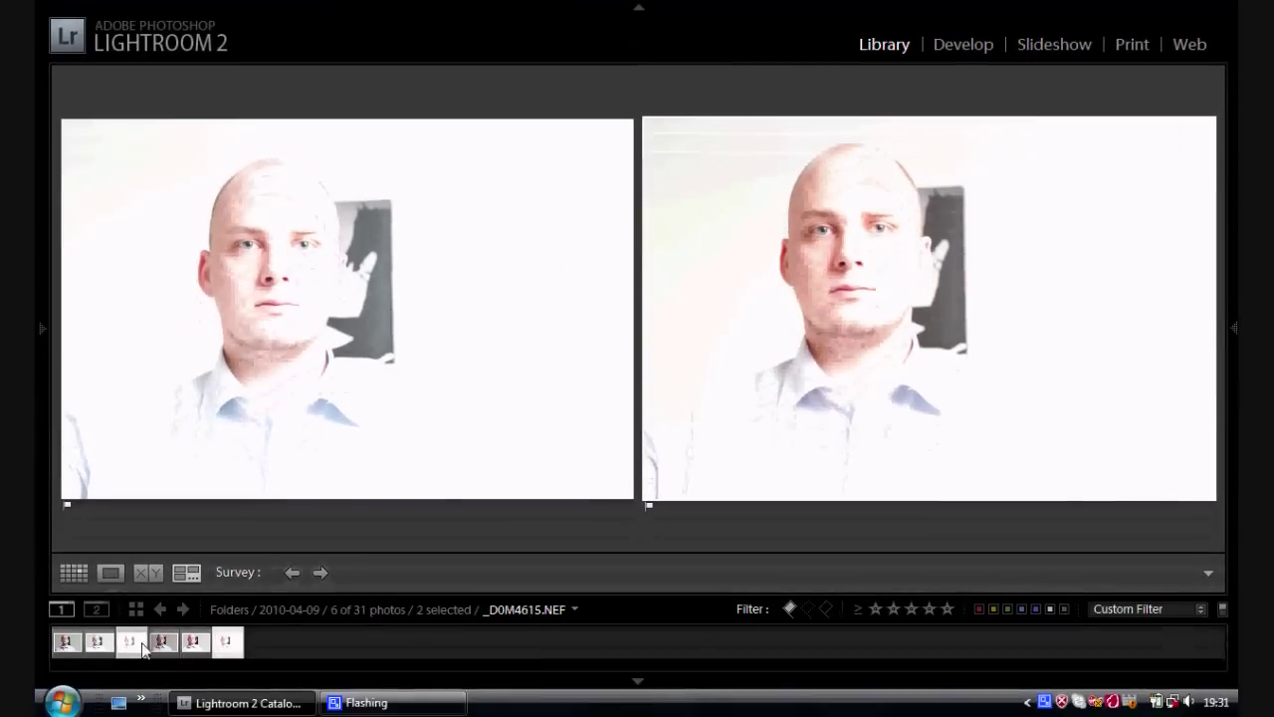
left_click(134, 681)
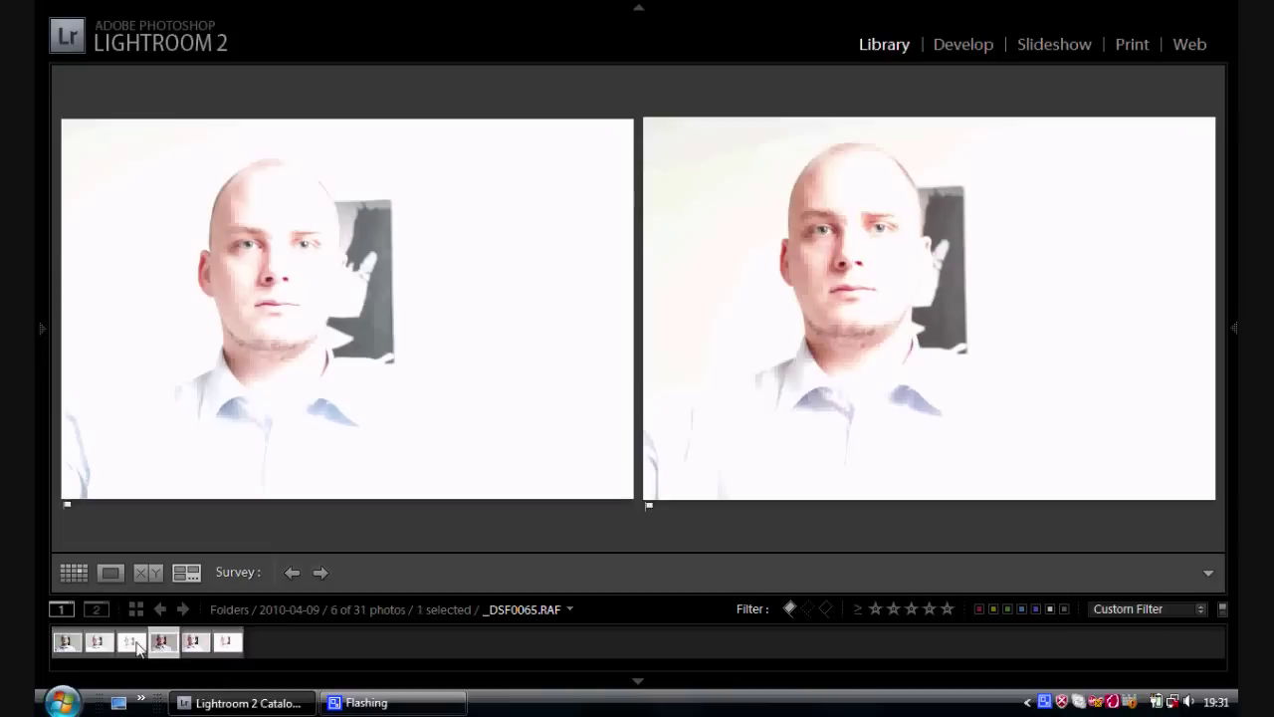
left_click(136, 645)
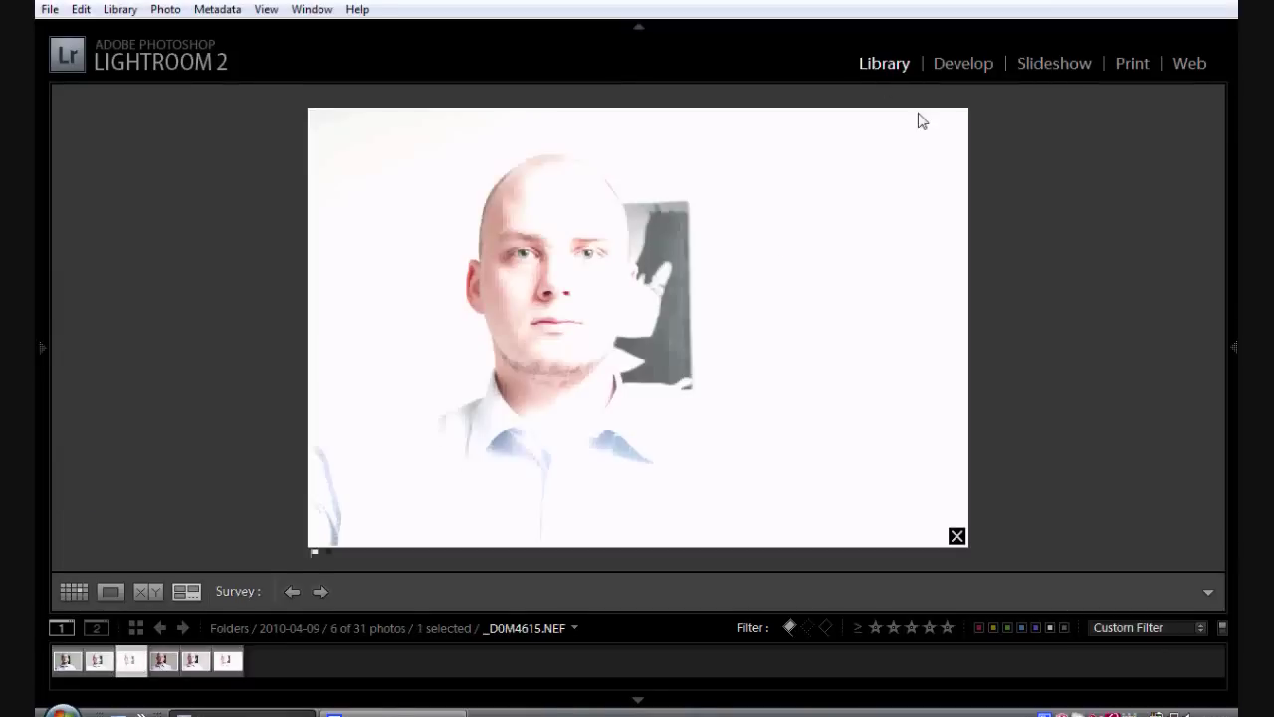
Open _D0M4615.NEF in Develop with the module picker hidden, then switch to _D0M4611.NEF
left_click(947, 82)
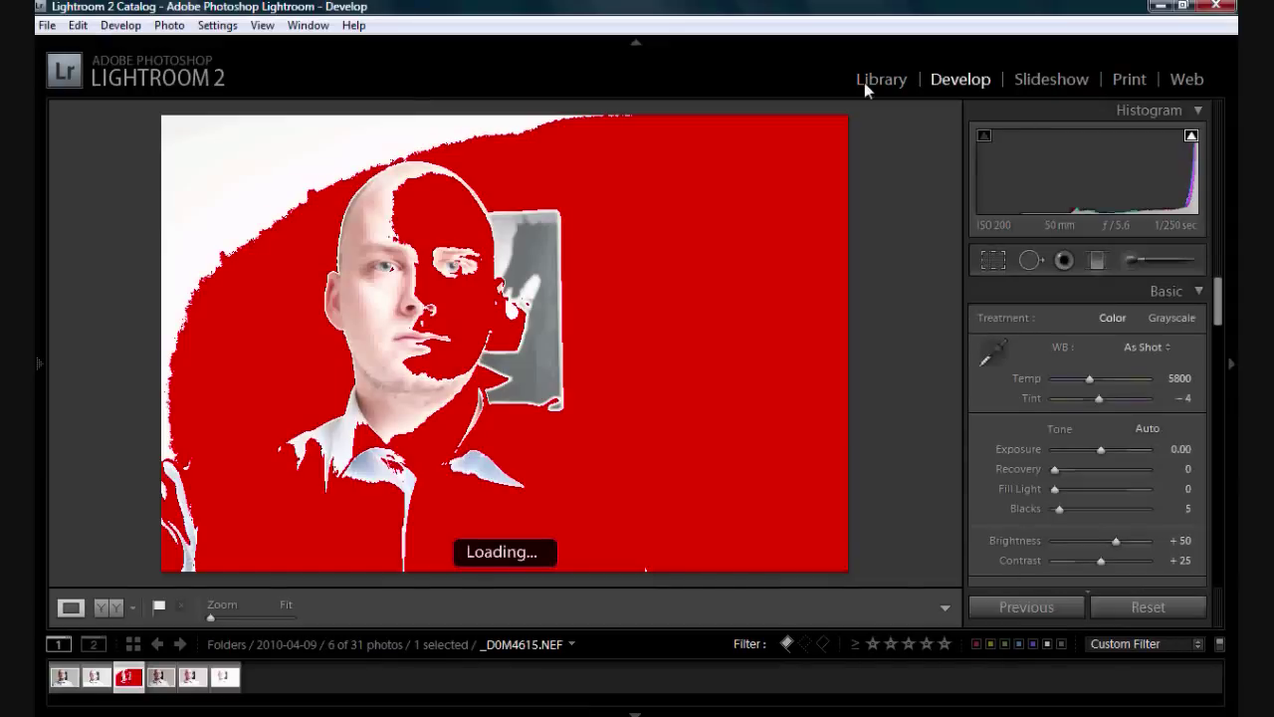
left_click(636, 42)
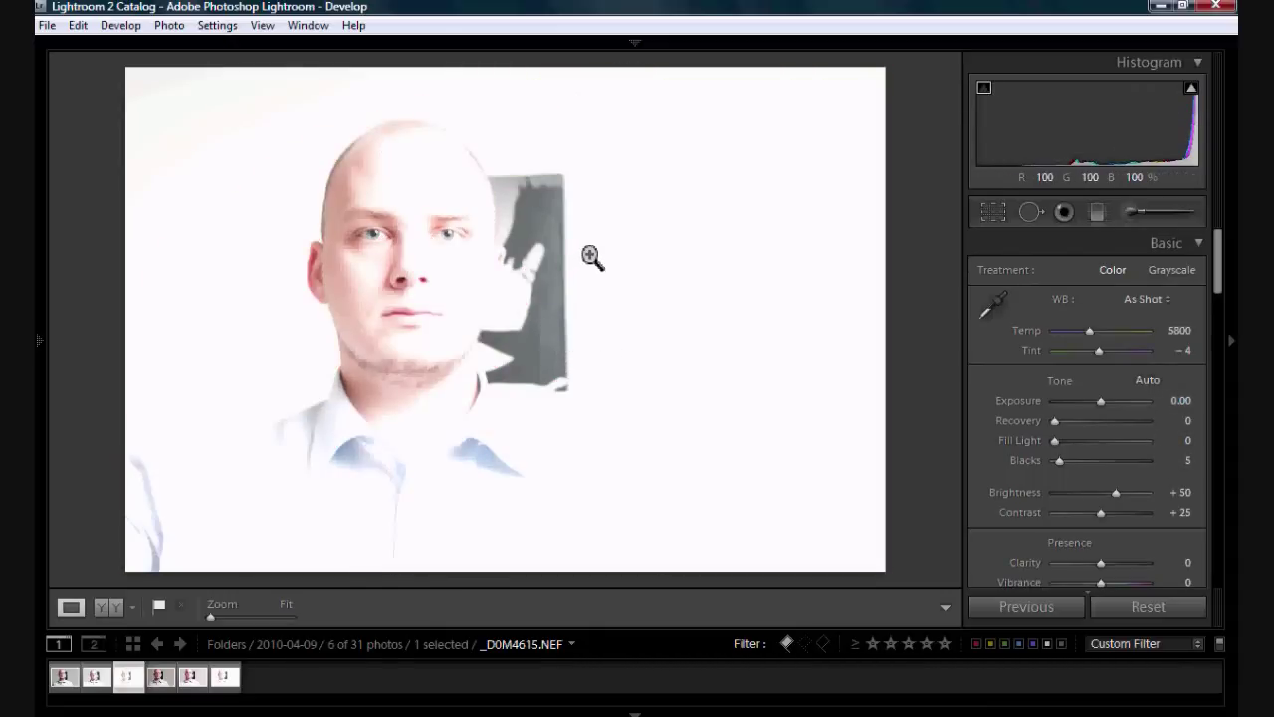
mouse_move(1193, 91)
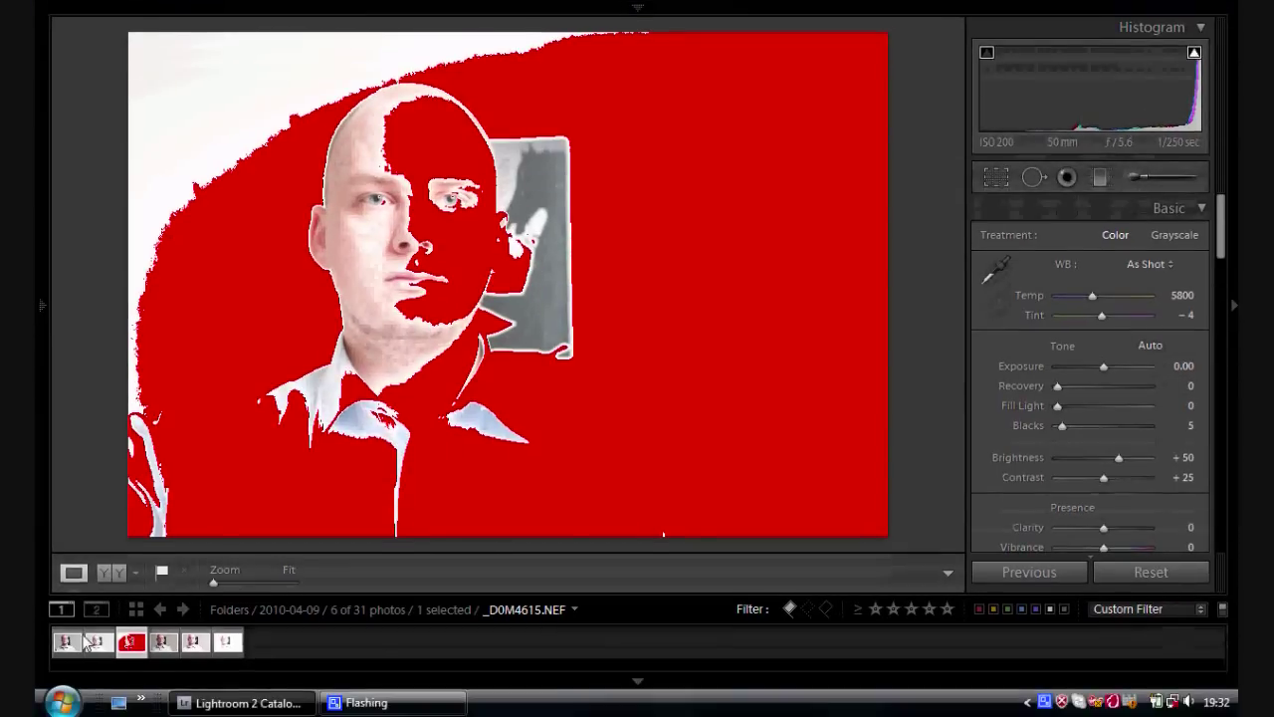
left_click(77, 647)
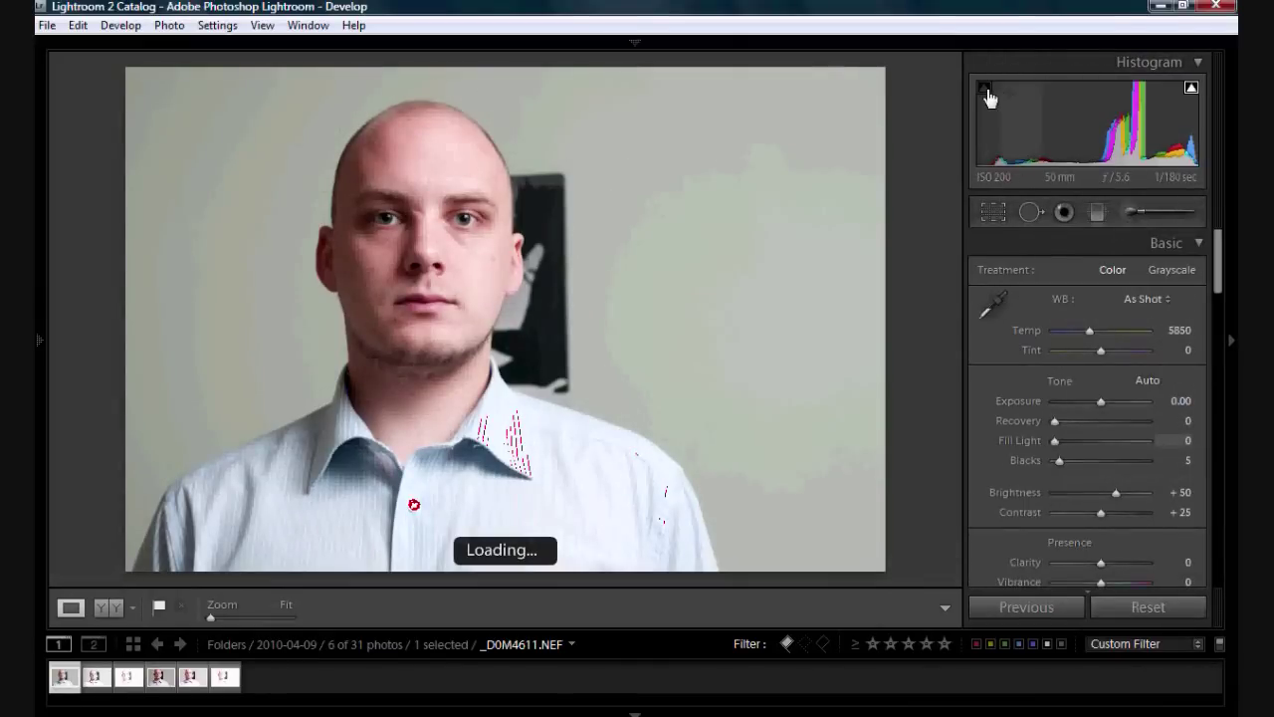
Set _D0M4611.NEF to Exposure −2.19 and Blacks 100, and inspect it at 1:1
left_click(1072, 401)
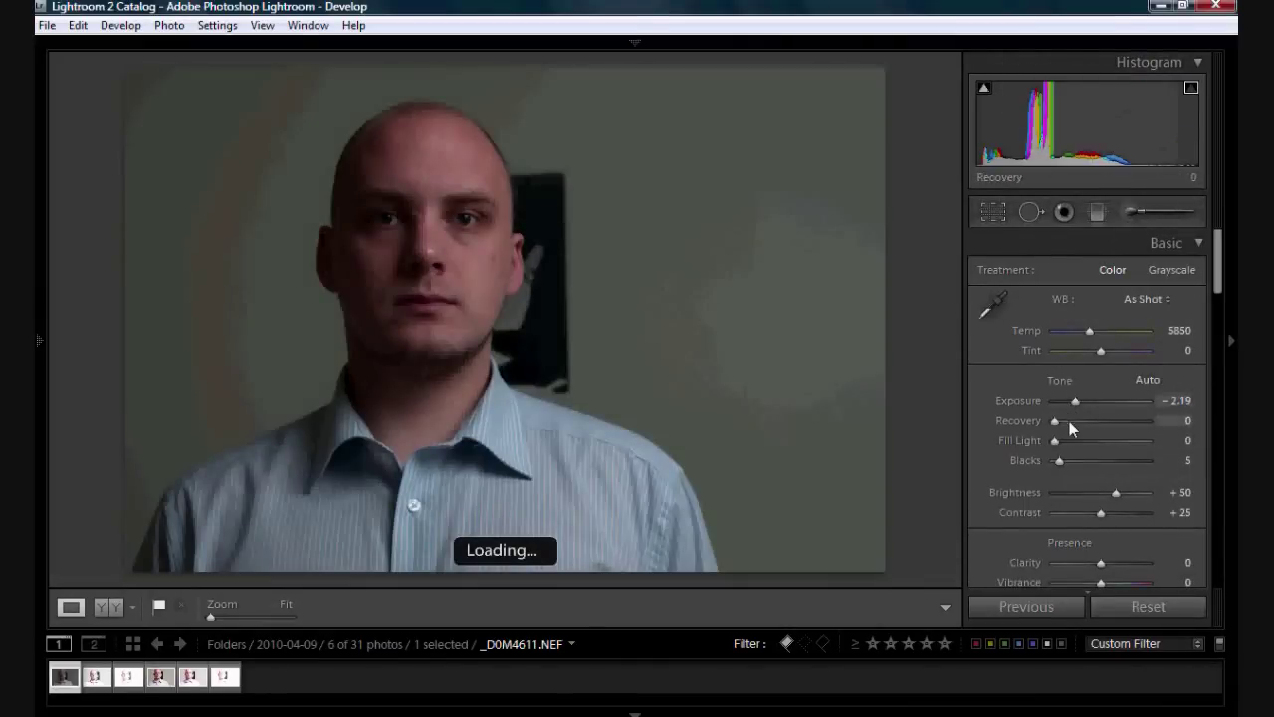
left_click(1106, 461)
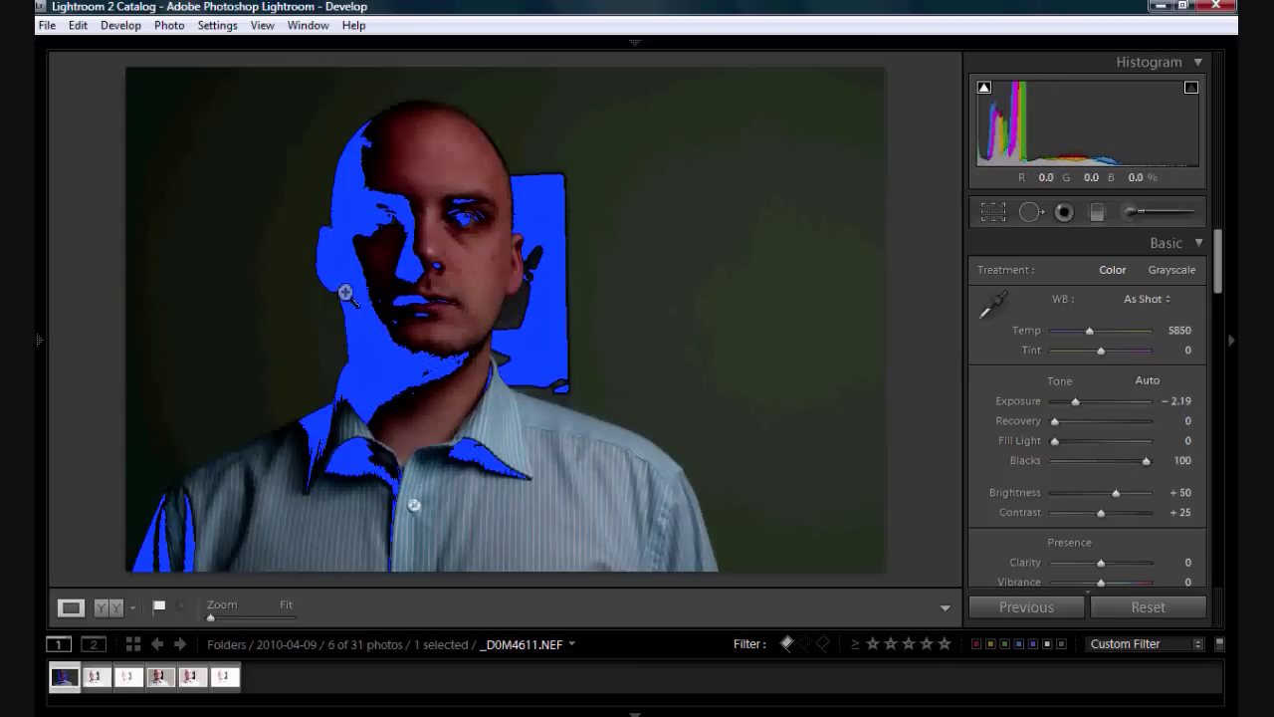
left_click(380, 147)
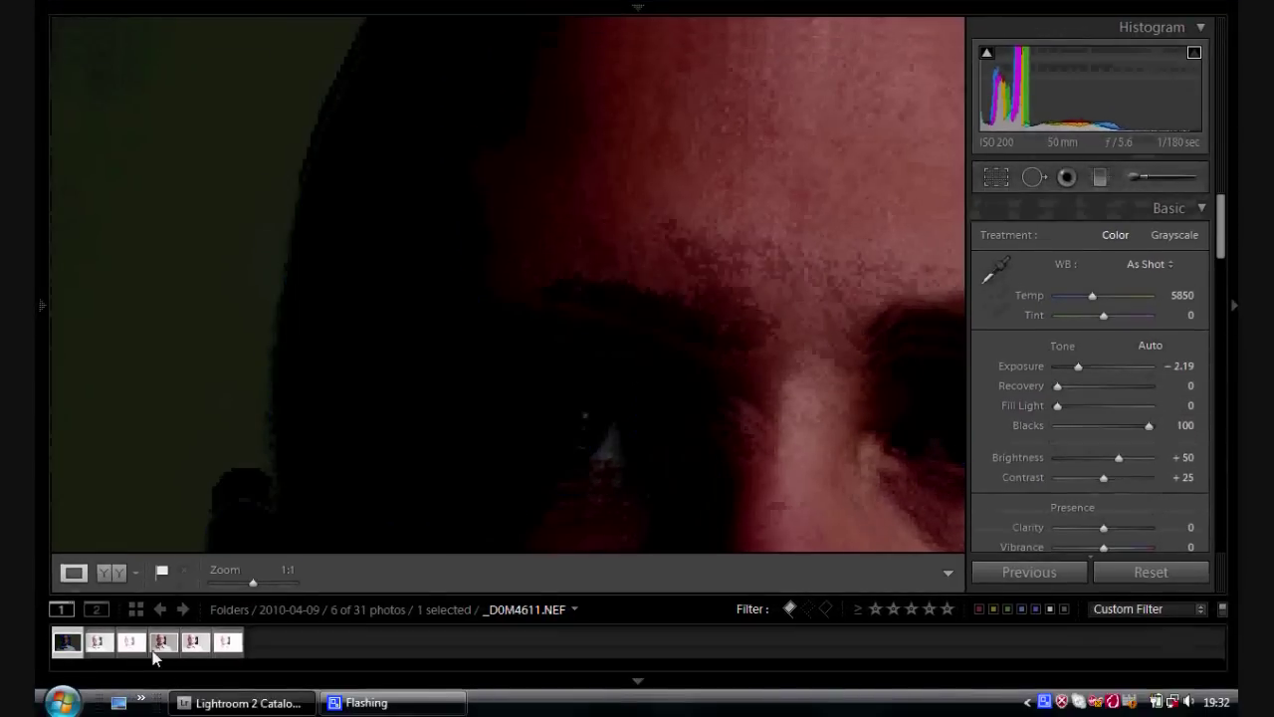
Return to _D0M4615.NEF and fit the whole photo in view
left_click(132, 642)
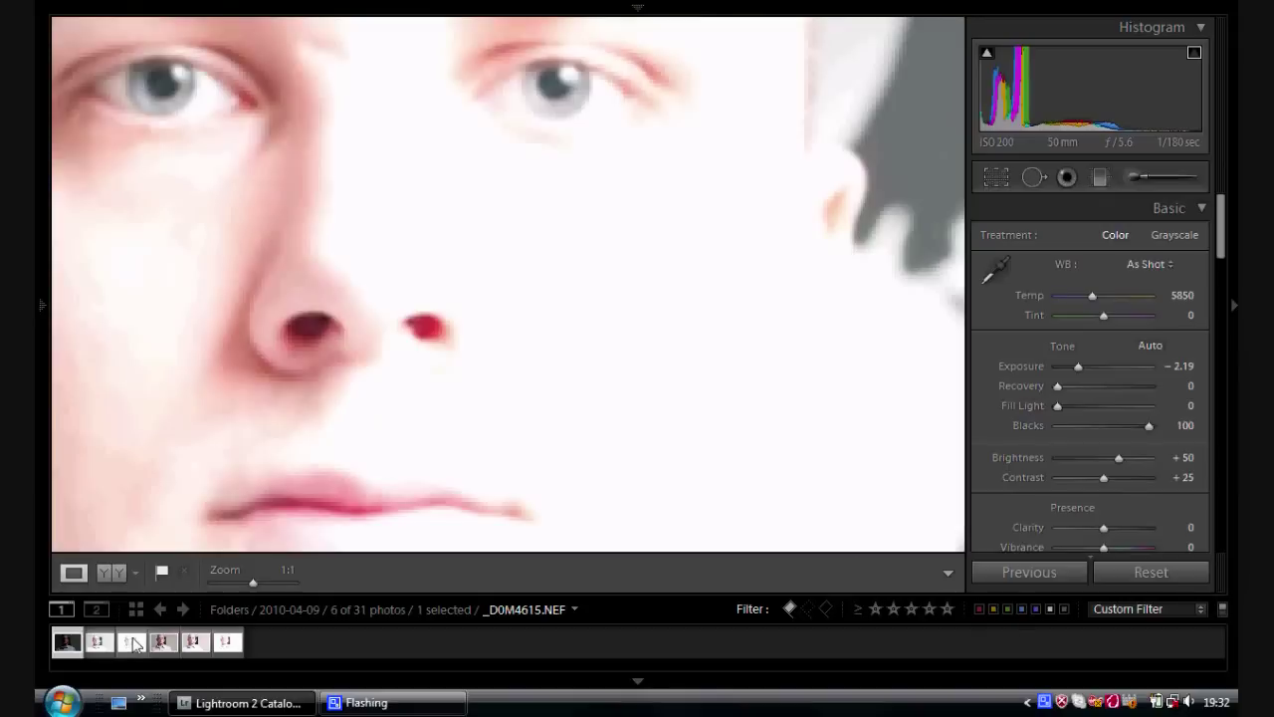
left_click(725, 328)
key("j")
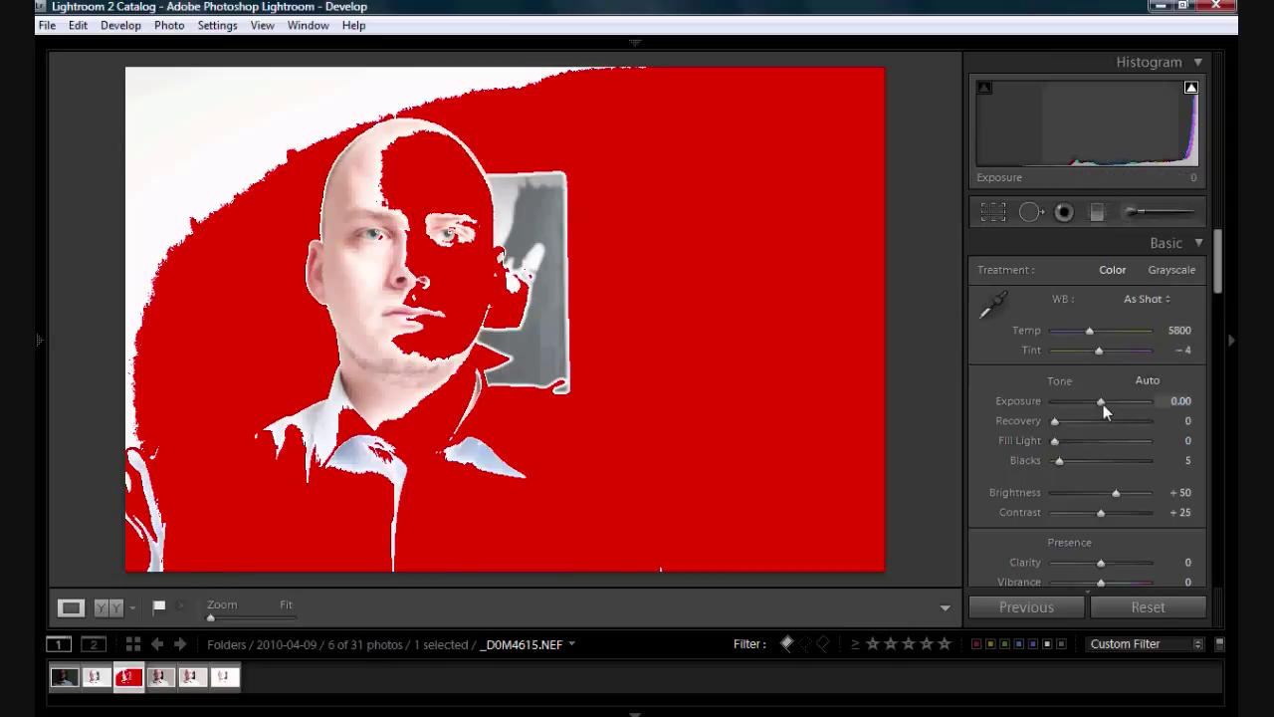
Set _D0M4615.NEF to Exposure −2.02 and Recovery 100
left_click_drag(1100, 404, 1075, 403)
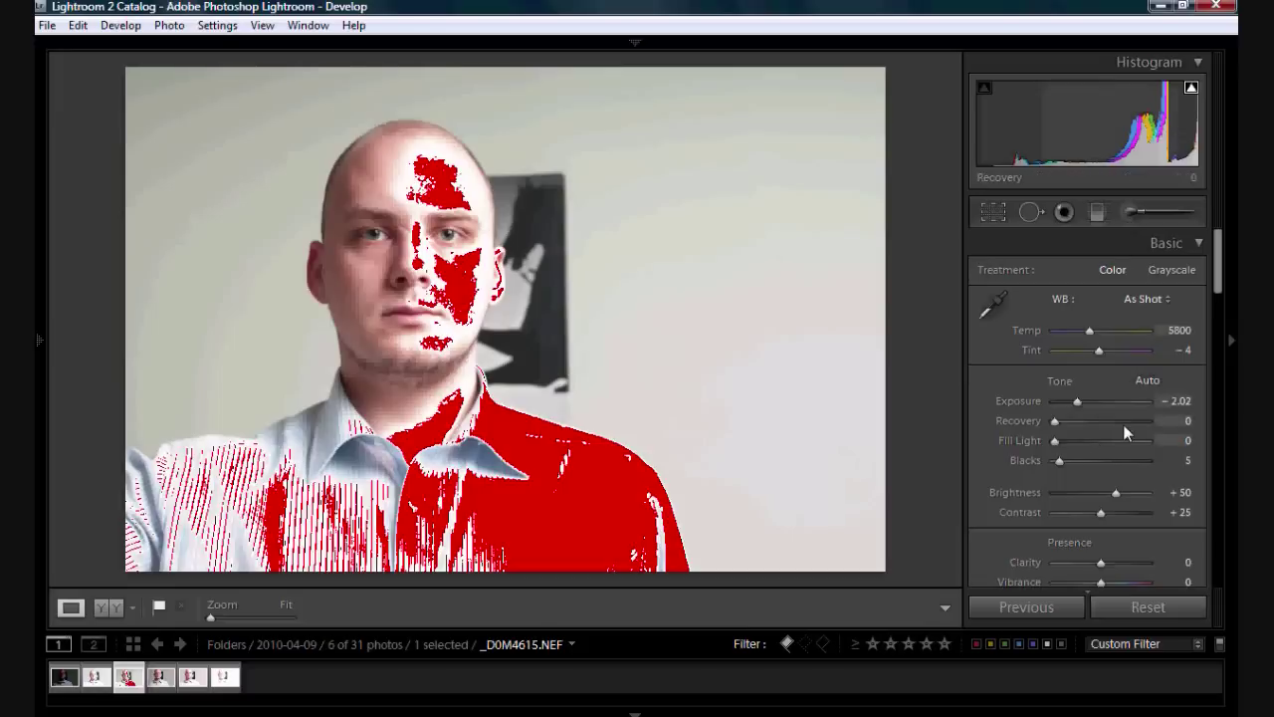
left_click_drag(1059, 420, 1153, 424)
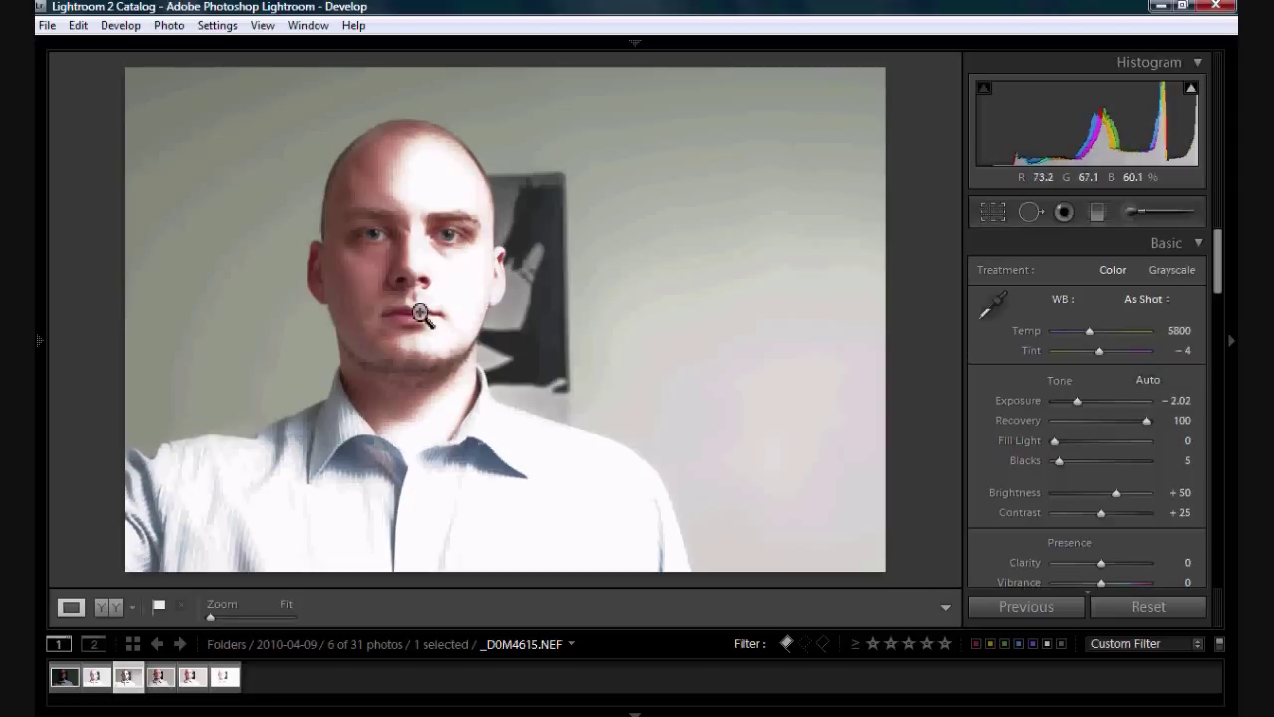
left_click(435, 214)
left_click_drag(435, 205, 342, 338)
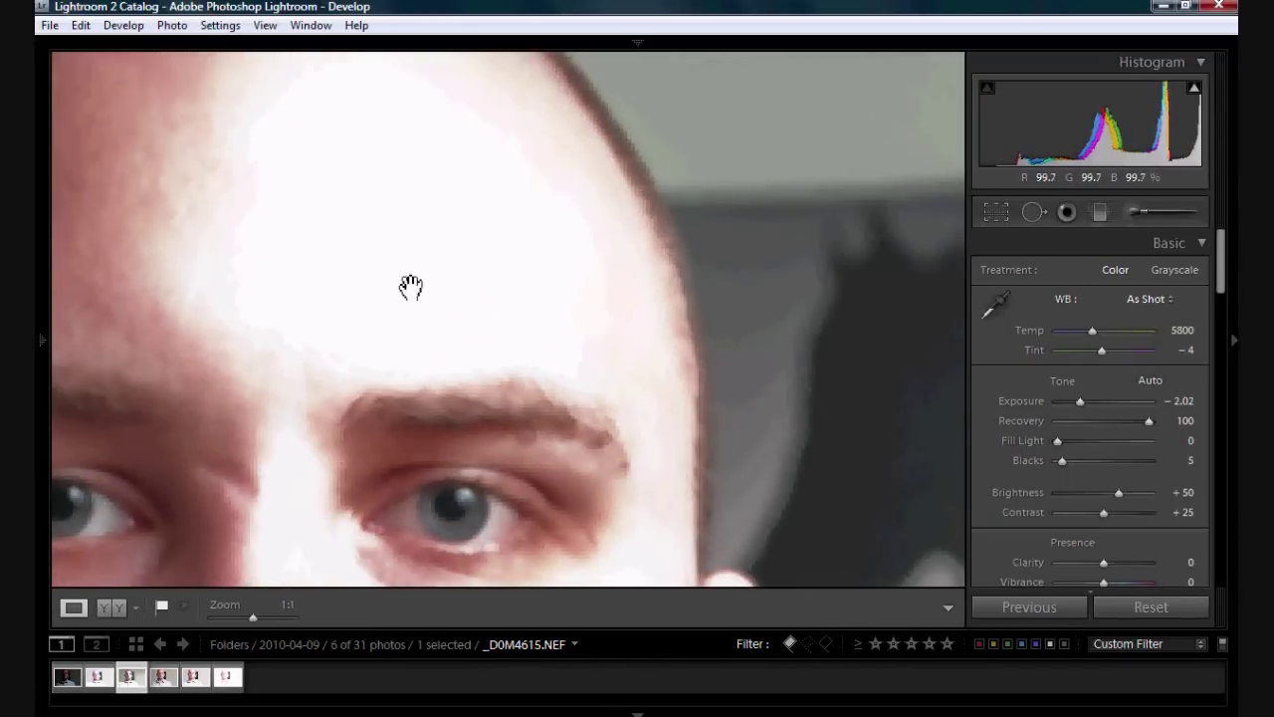
left_click_drag(532, 389, 457, 256)
scroll(456, 256, "down", 5)
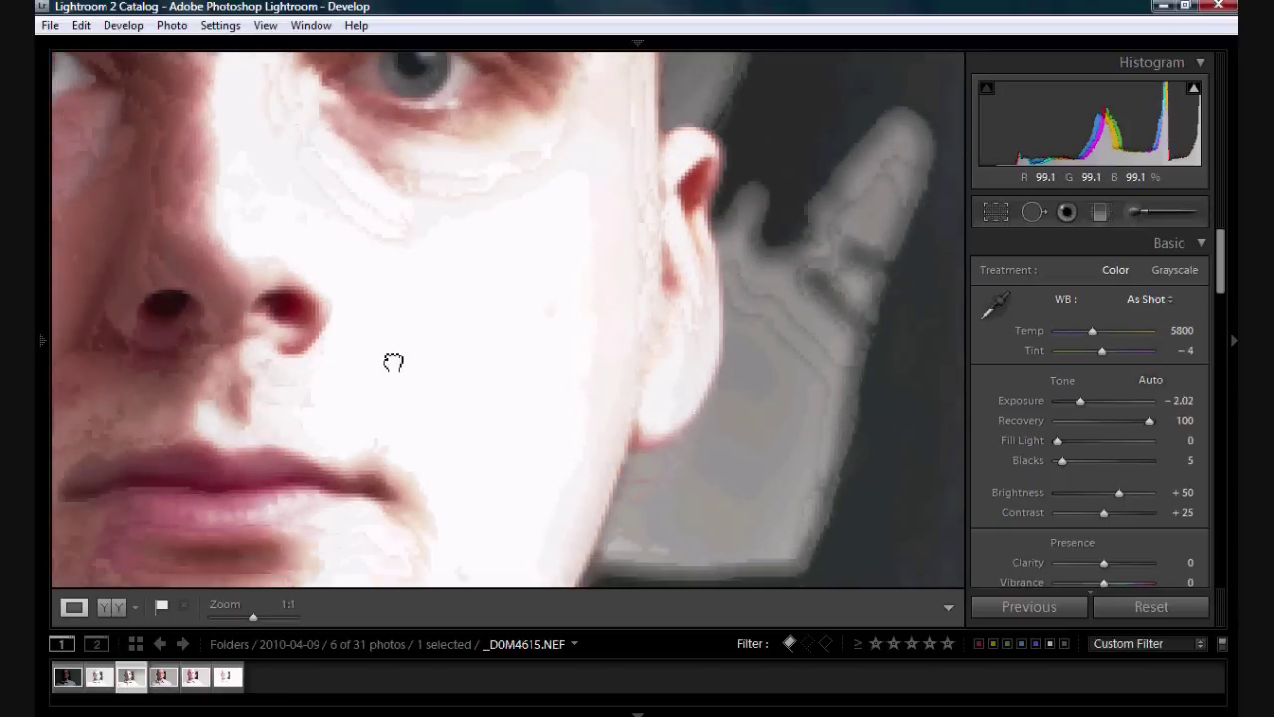
left_click_drag(412, 296, 455, 534)
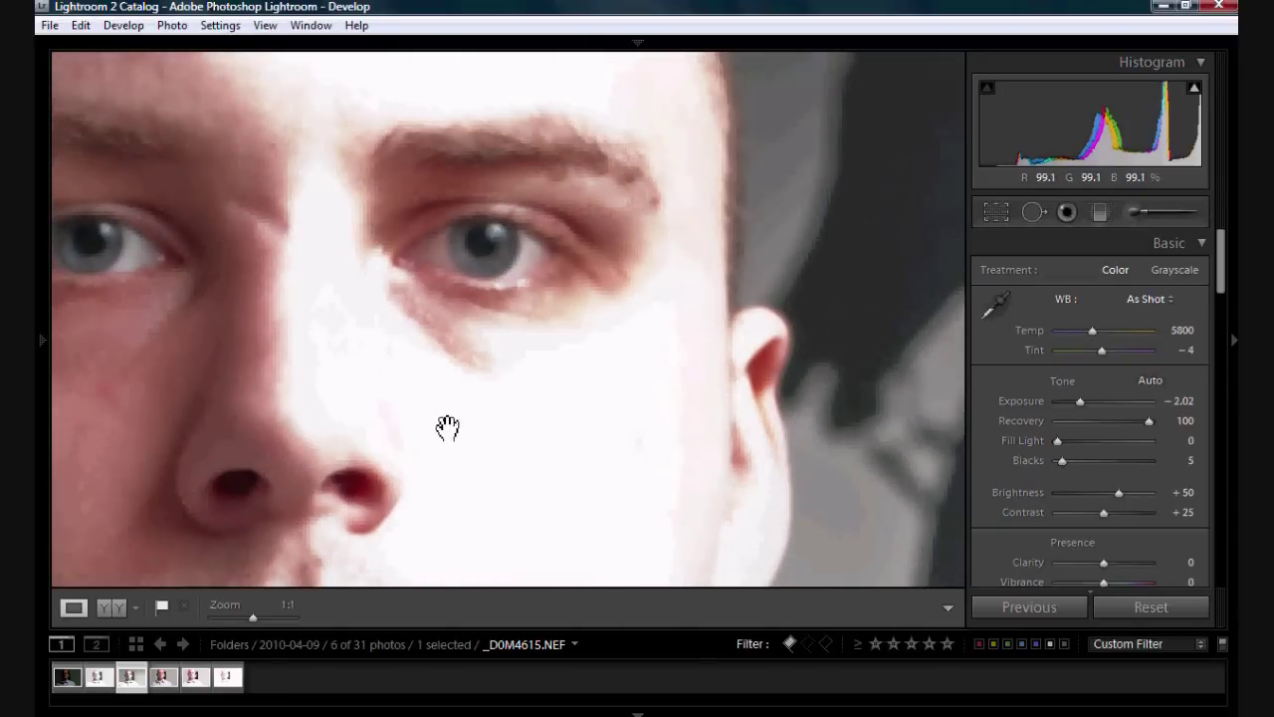
left_click_drag(358, 377, 438, 407)
left_click_drag(252, 617, 215, 617)
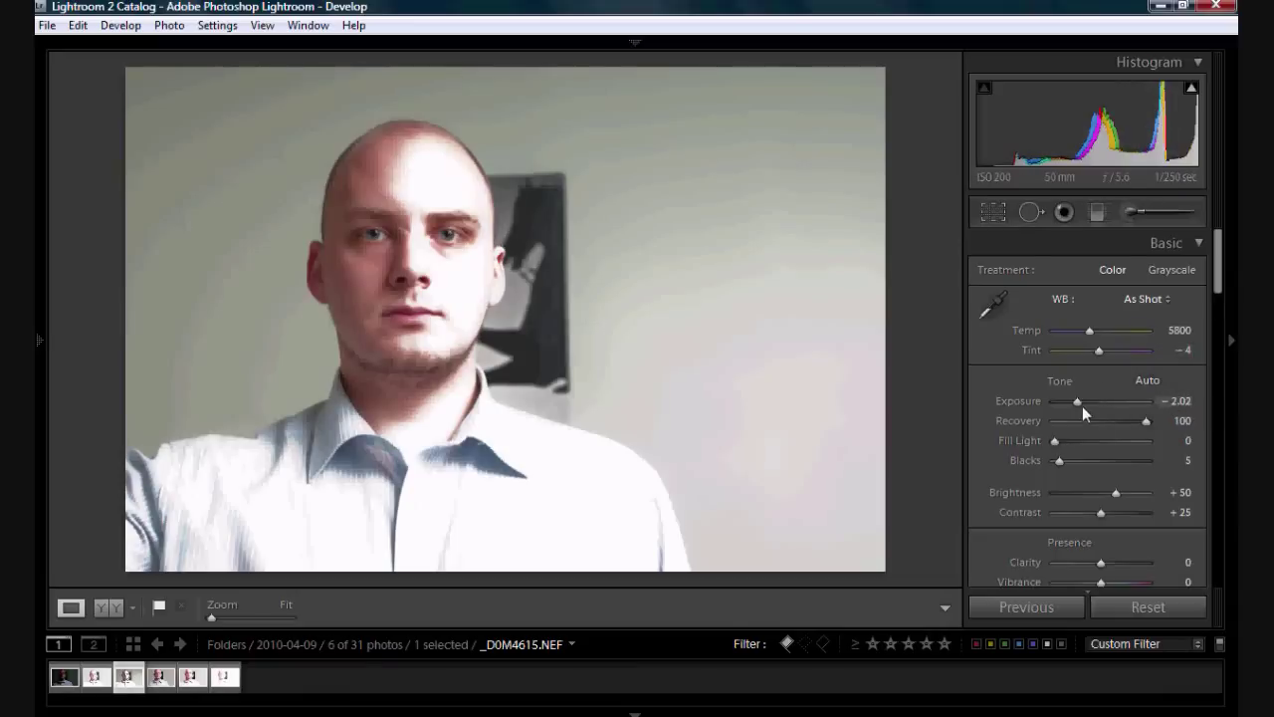
Test Exposure −4.00 on _D0M4615.NEF, then reset it to colour at Exposure −0.95
left_click_drag(1063, 397, 1052, 400)
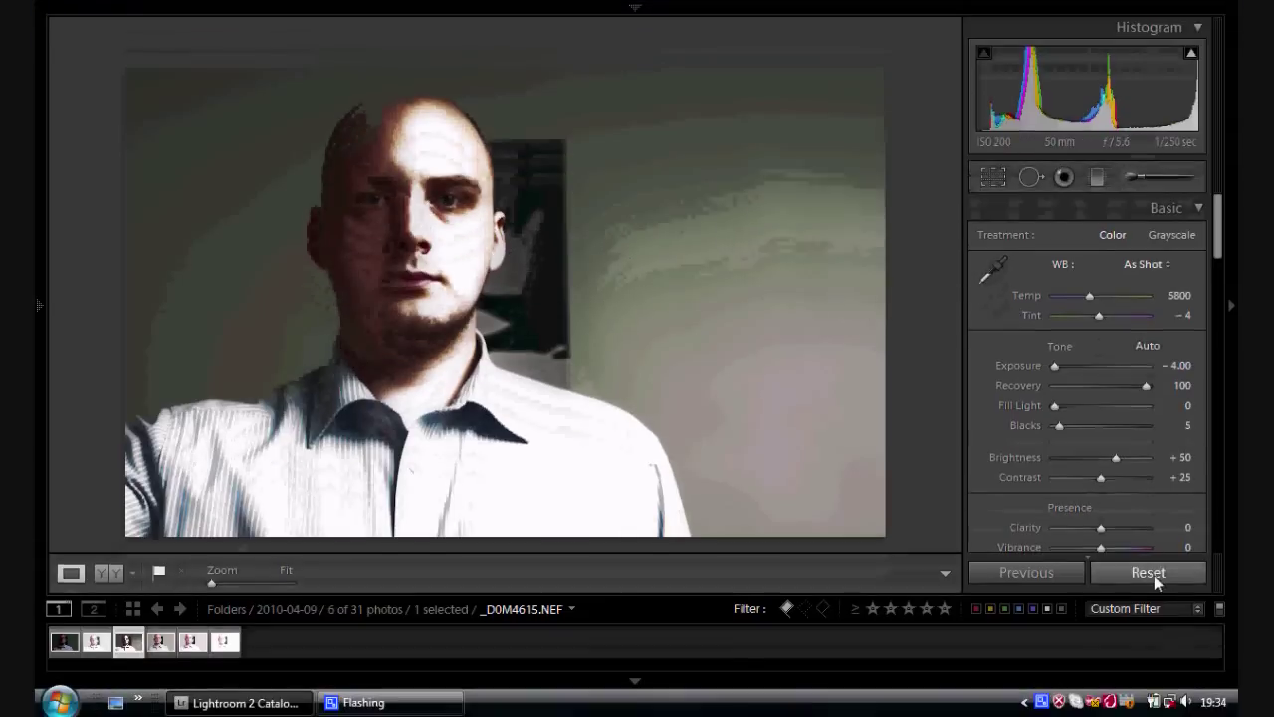
left_click(1152, 609)
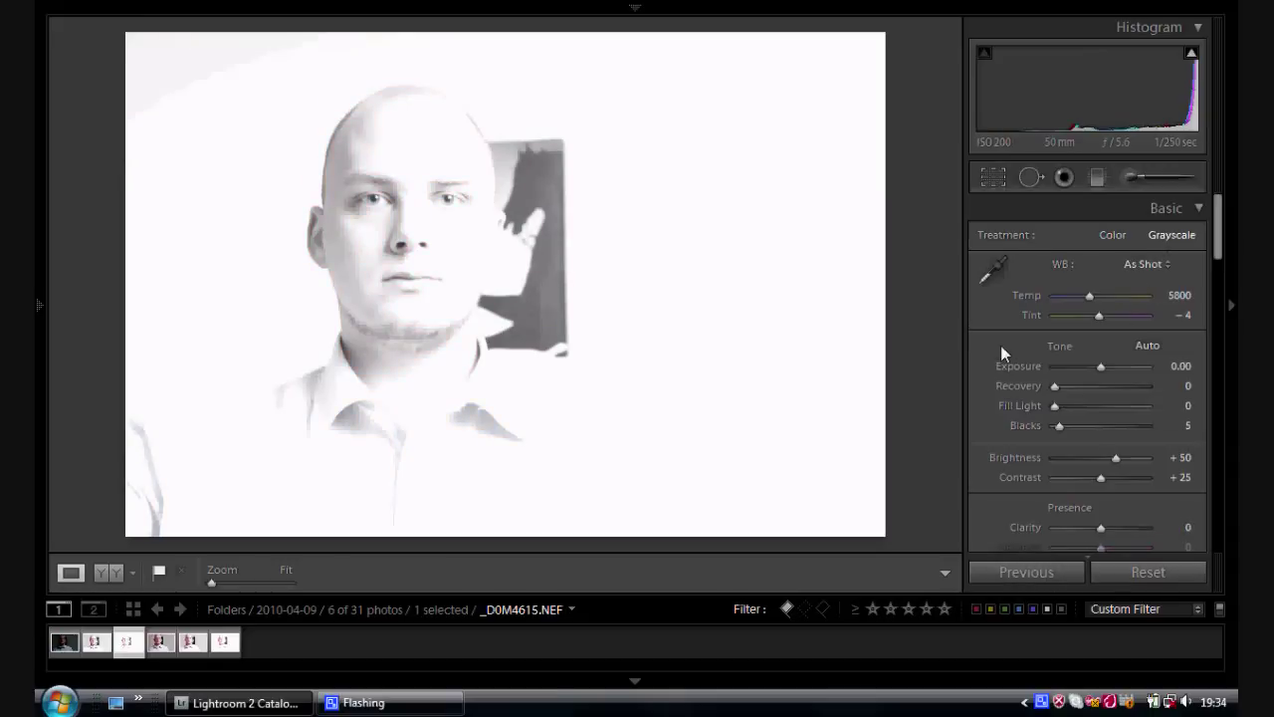
left_click_drag(1053, 366, 1051, 366)
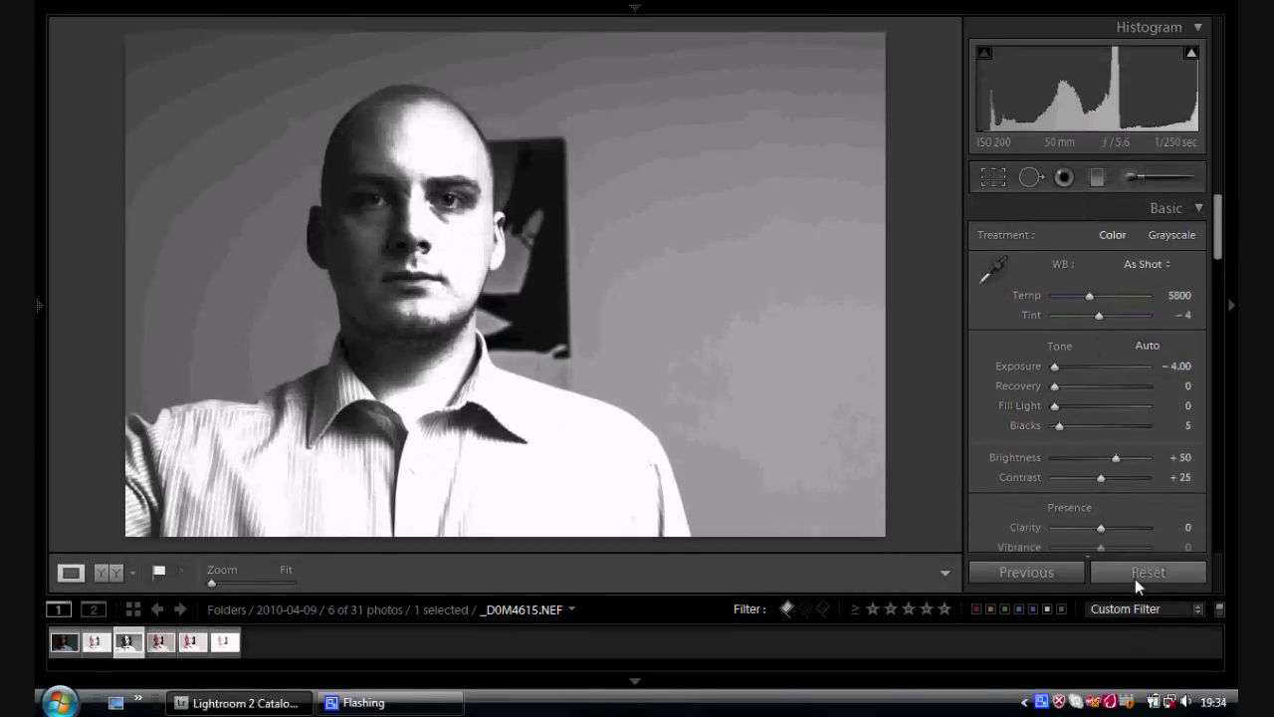
left_click(1135, 613)
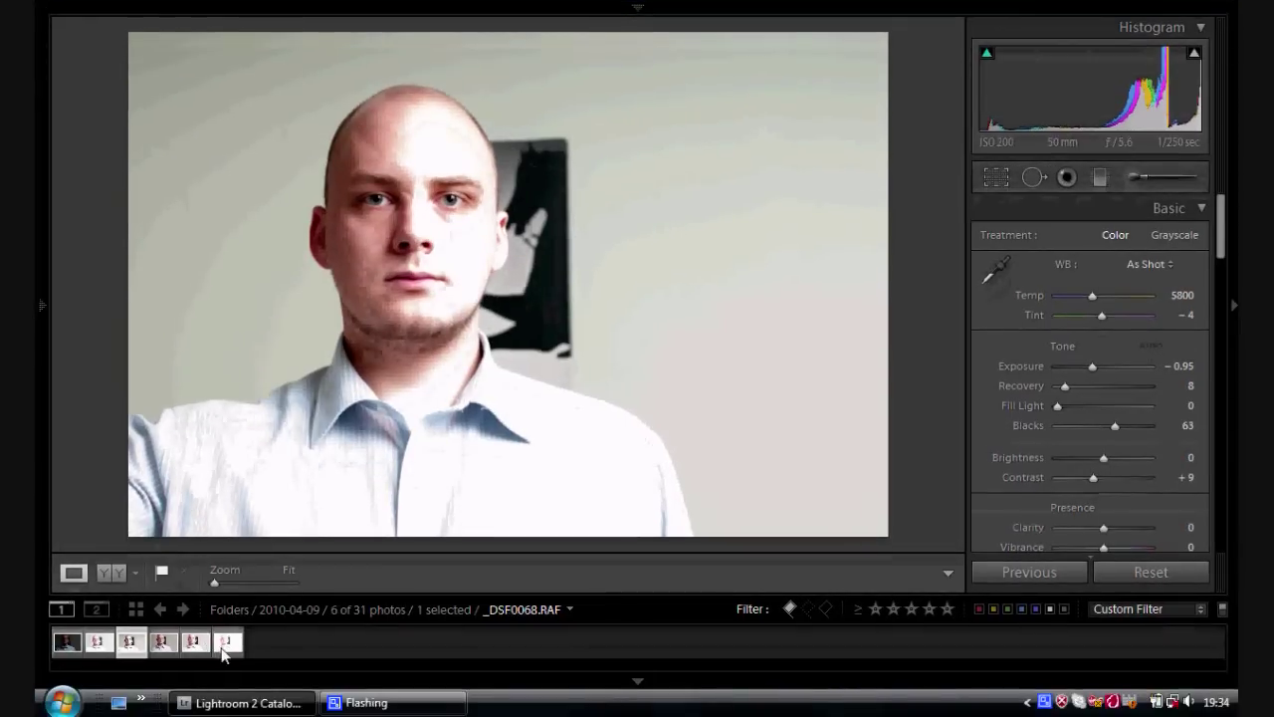
Open _DSF0068.RAF and turn on highlight clipping display
left_click(222, 645)
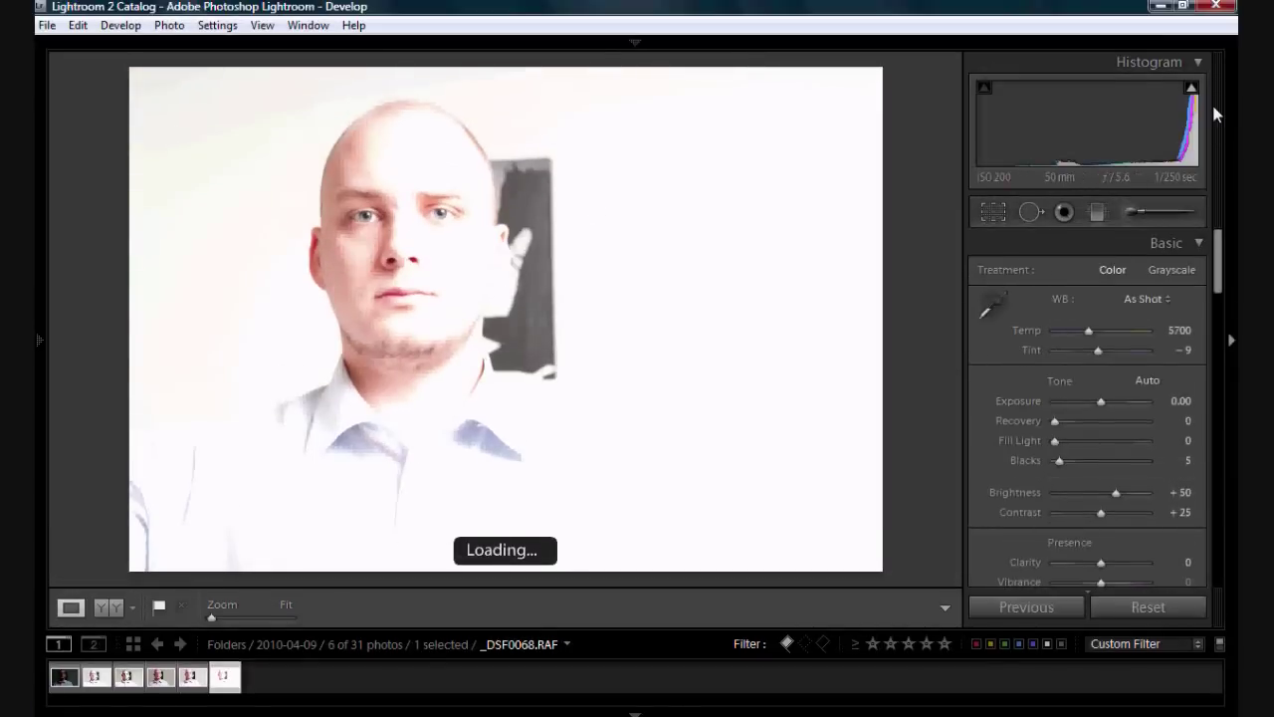
left_click(1191, 89)
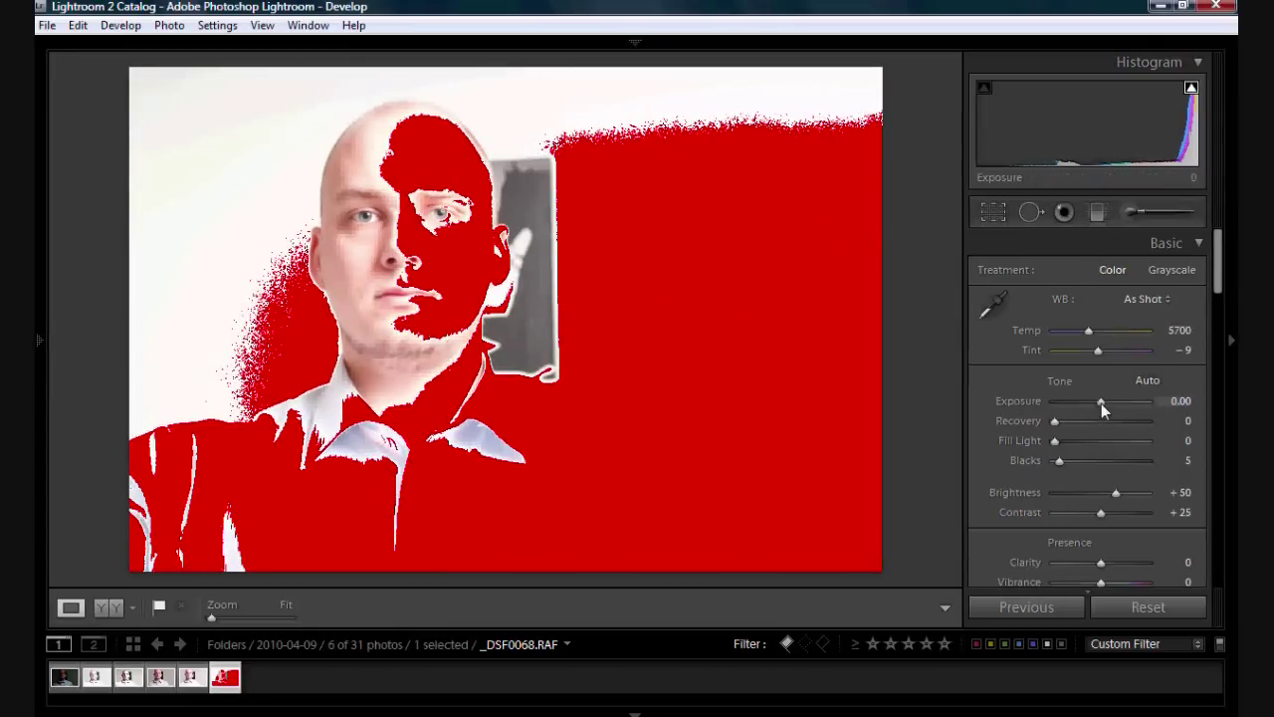
Drag the Fuji portrait's Exposure down to −2.02
left_click_drag(1101, 403, 1055, 422)
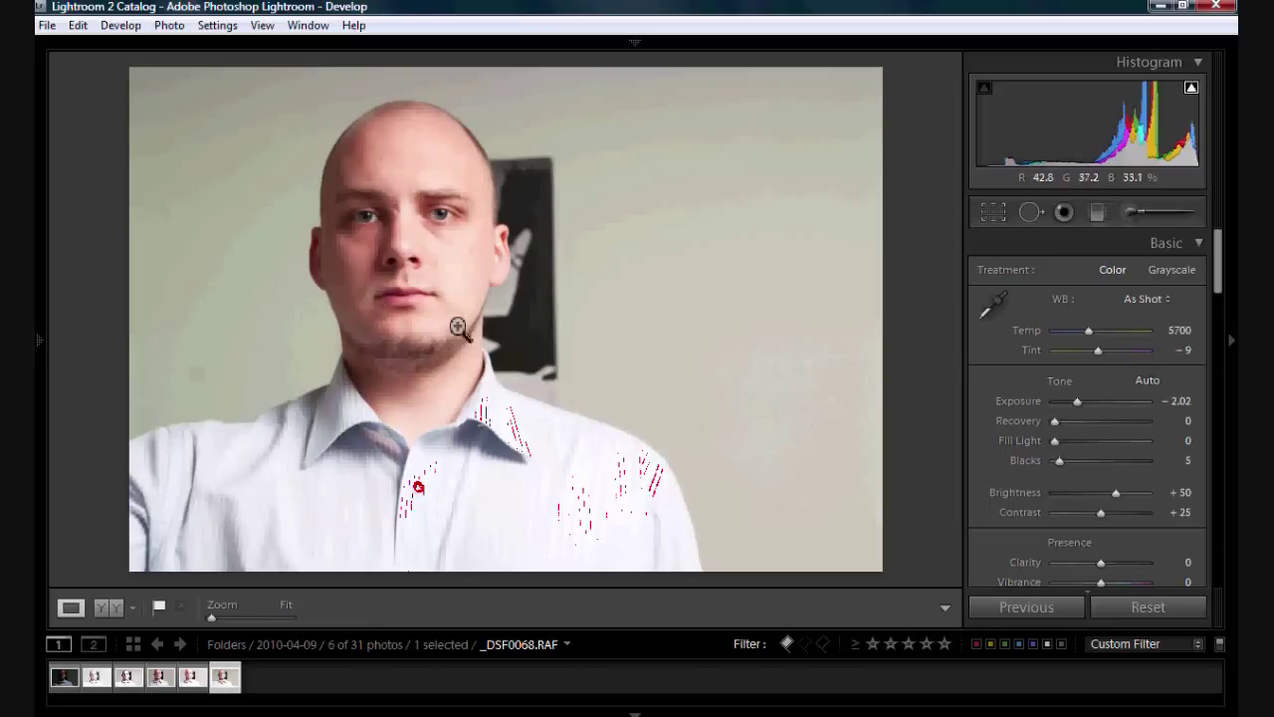
Inspect the shirt, collar and face at 1:1, then set Recovery to 6
left_click(633, 487)
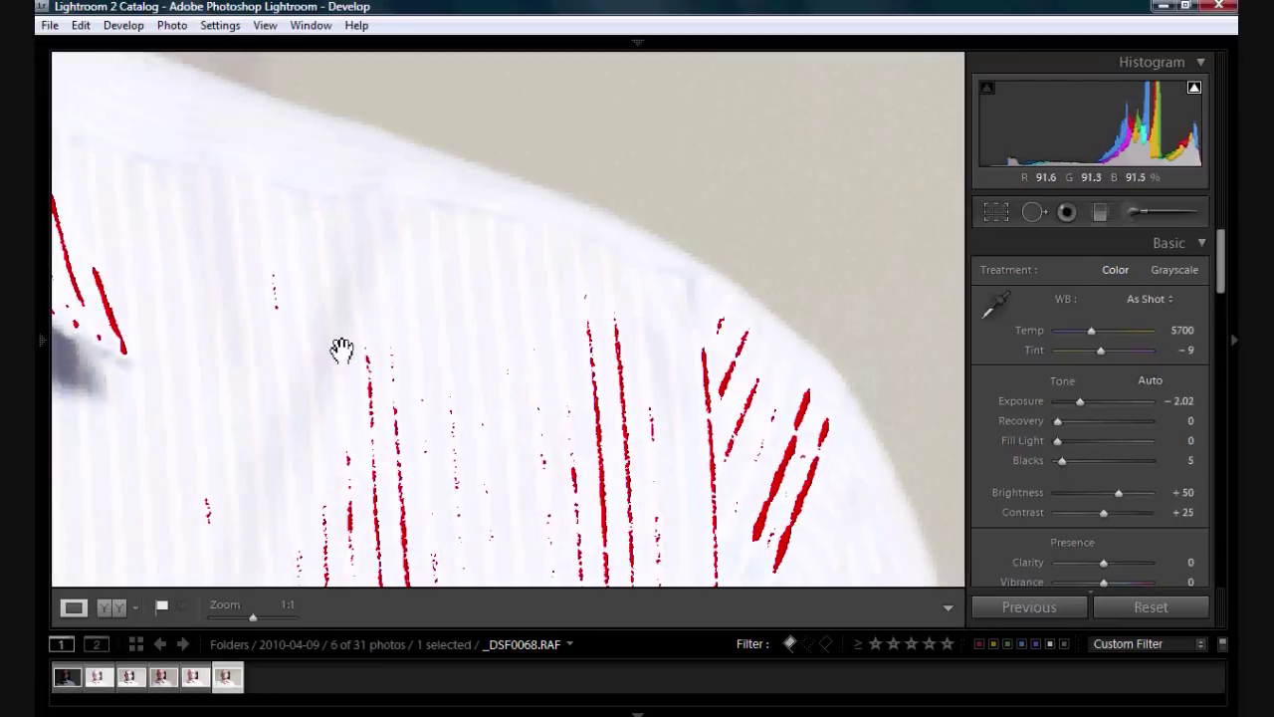
left_click_drag(342, 348, 651, 387)
left_click_drag(427, 389, 430, 411)
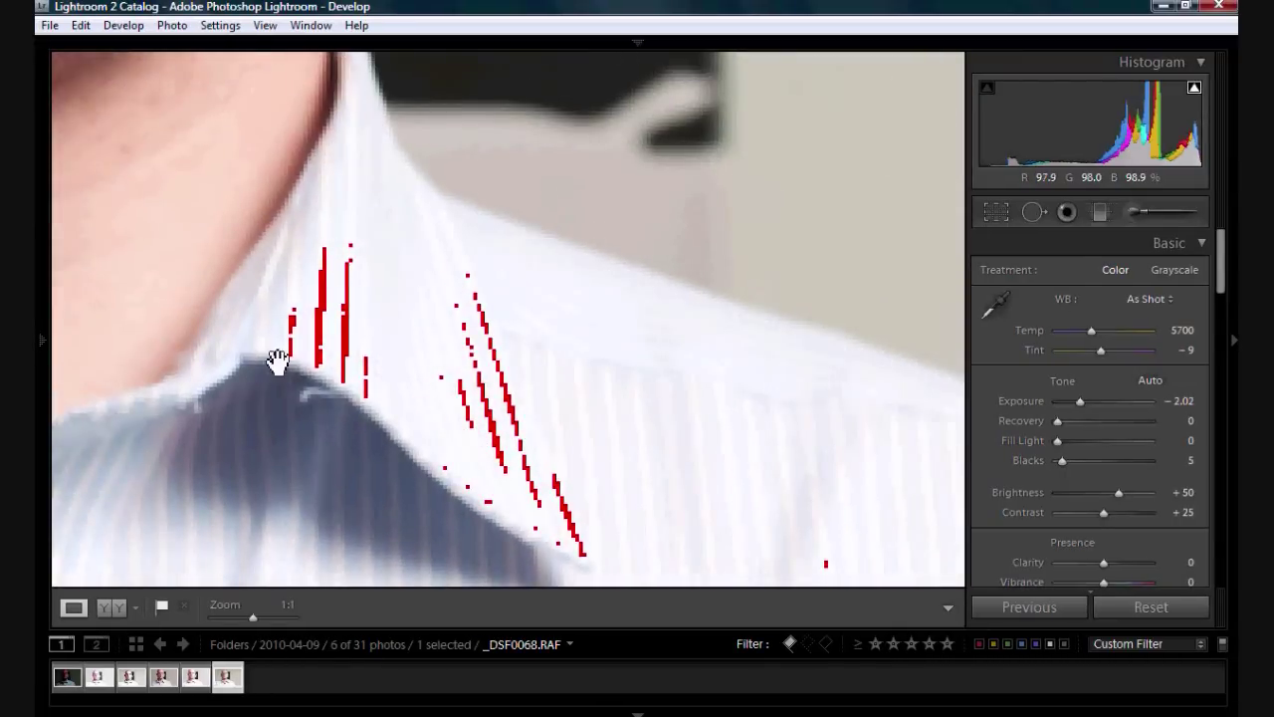
left_click_drag(220, 119, 491, 533)
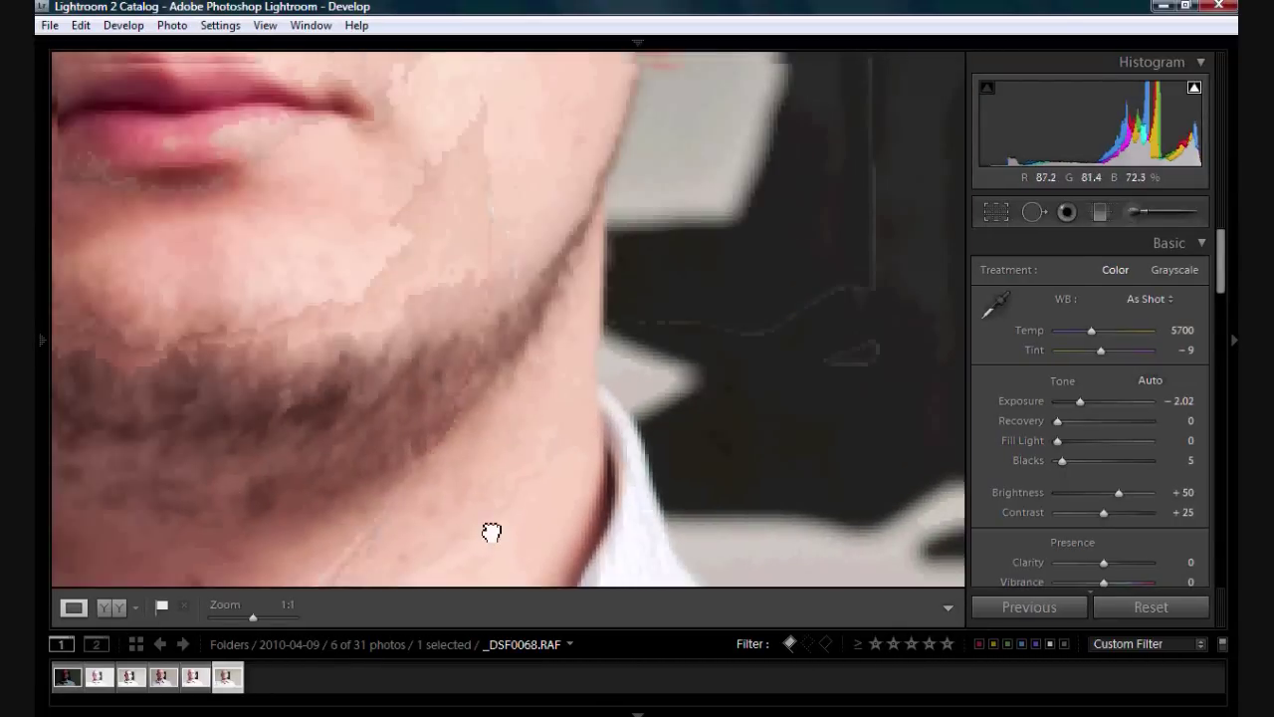
left_click_drag(409, 288, 472, 504)
left_click_drag(514, 382, 514, 438)
left_click_drag(471, 360, 470, 522)
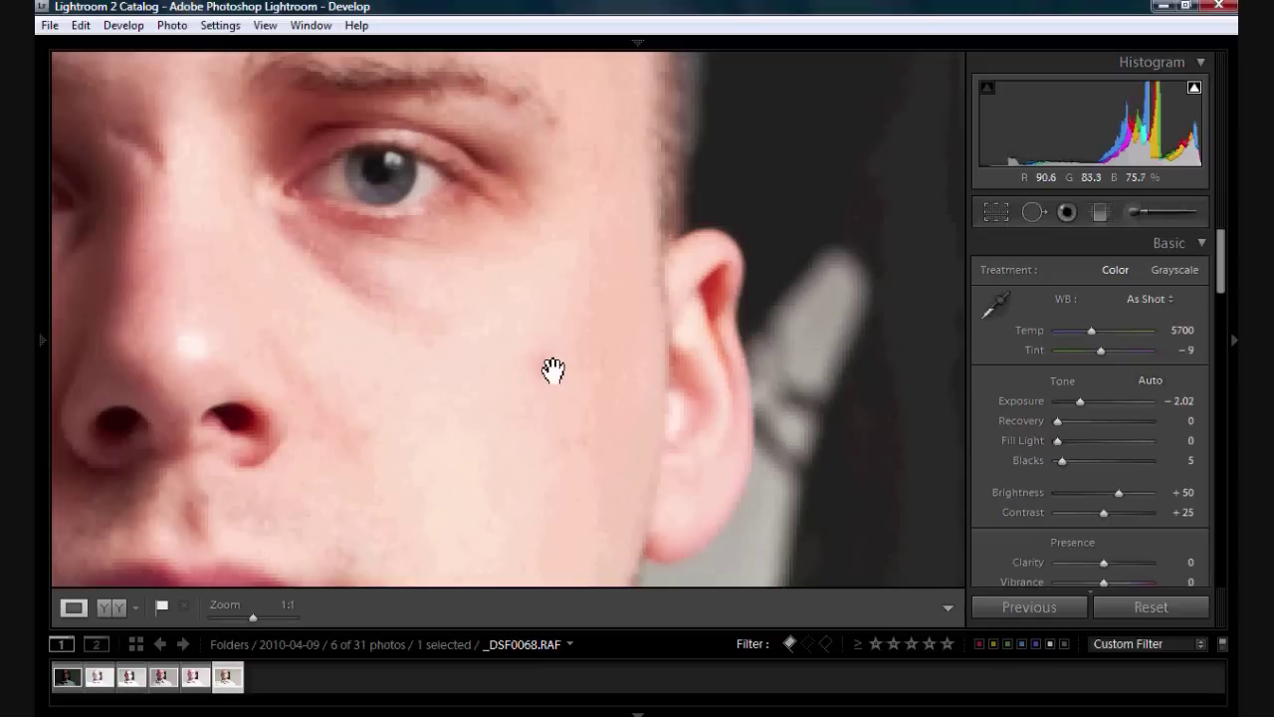
left_click_drag(1058, 422, 1166, 435)
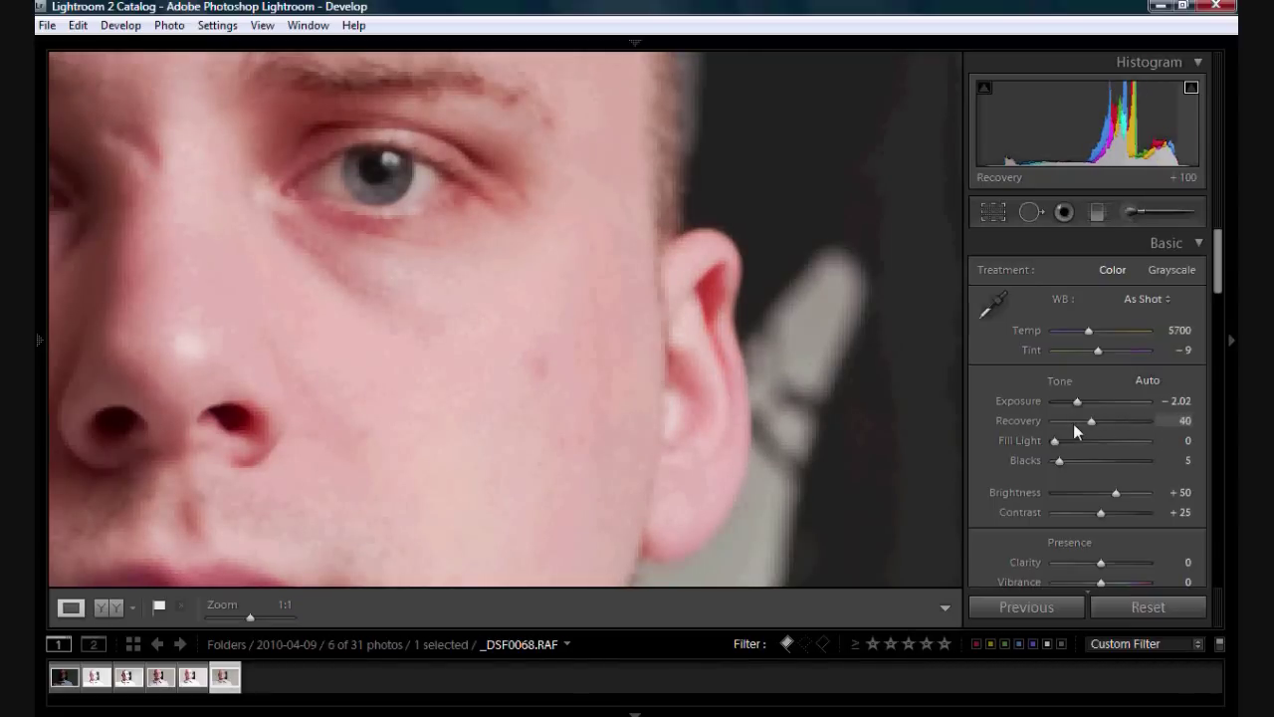
left_click_drag(1075, 431, 1059, 423)
Return to fit view, set _DSF0068.RAF to Exposure −3.09, then open _DSF0065.RAF
left_click(745, 344)
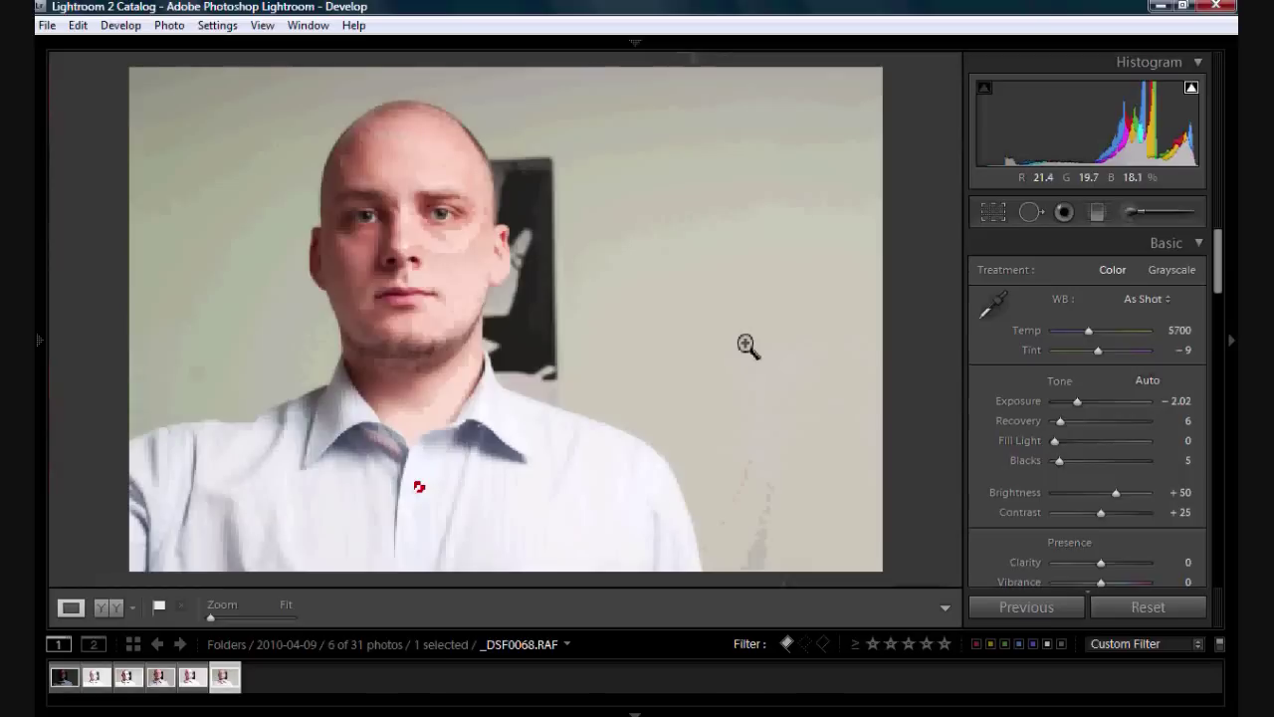
left_click_drag(1076, 402, 1064, 402)
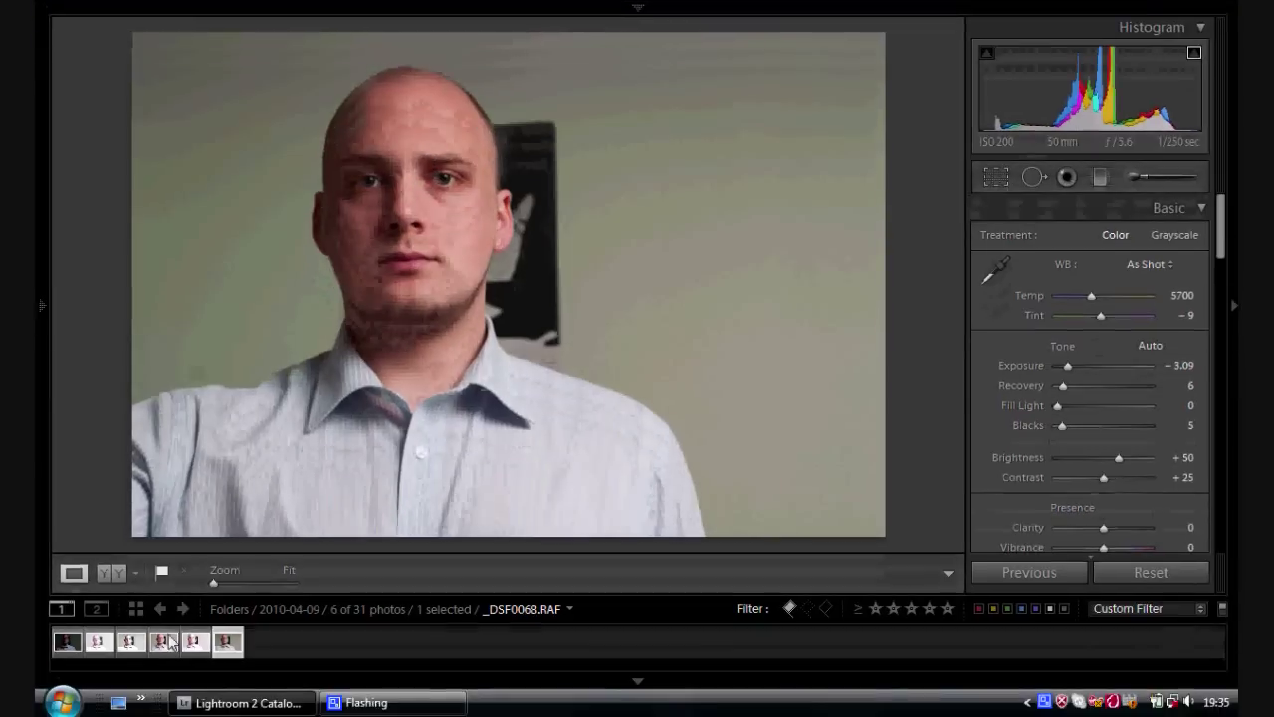
left_click(161, 681)
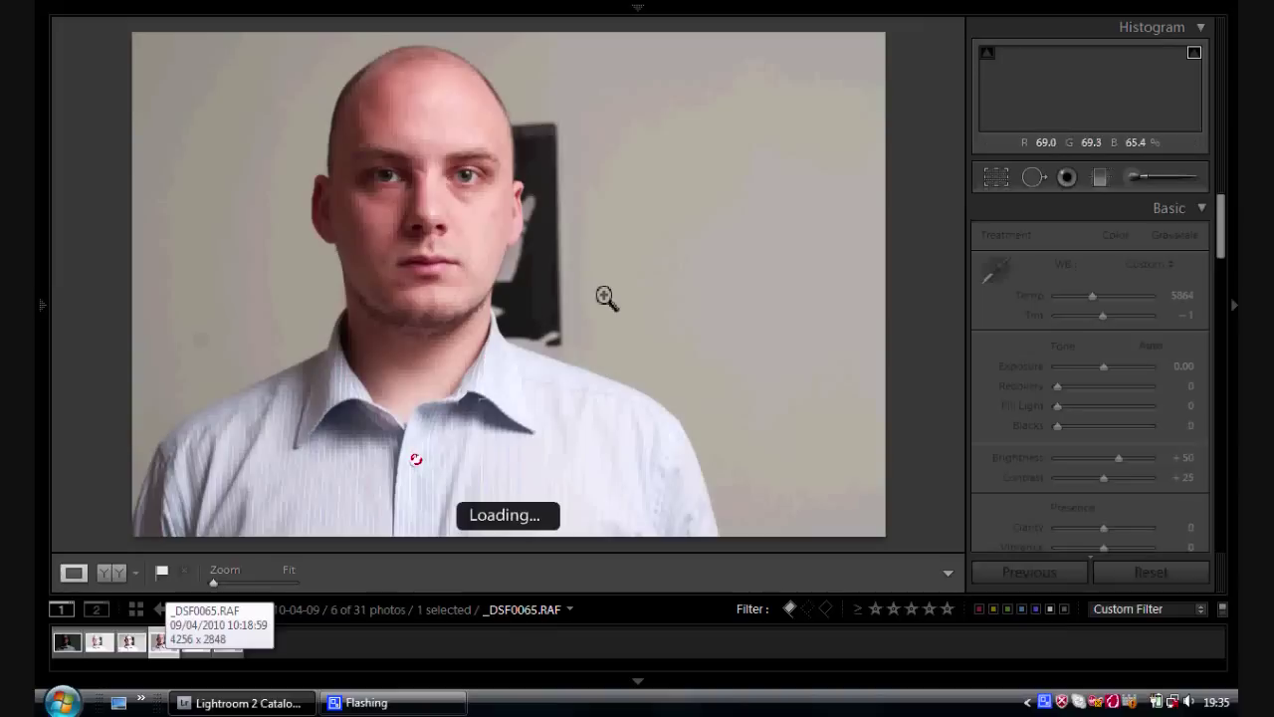
Flip between the edited _DSF0068 and the _DSF0065 portraits, then open the fourth portrait
left_click(229, 645)
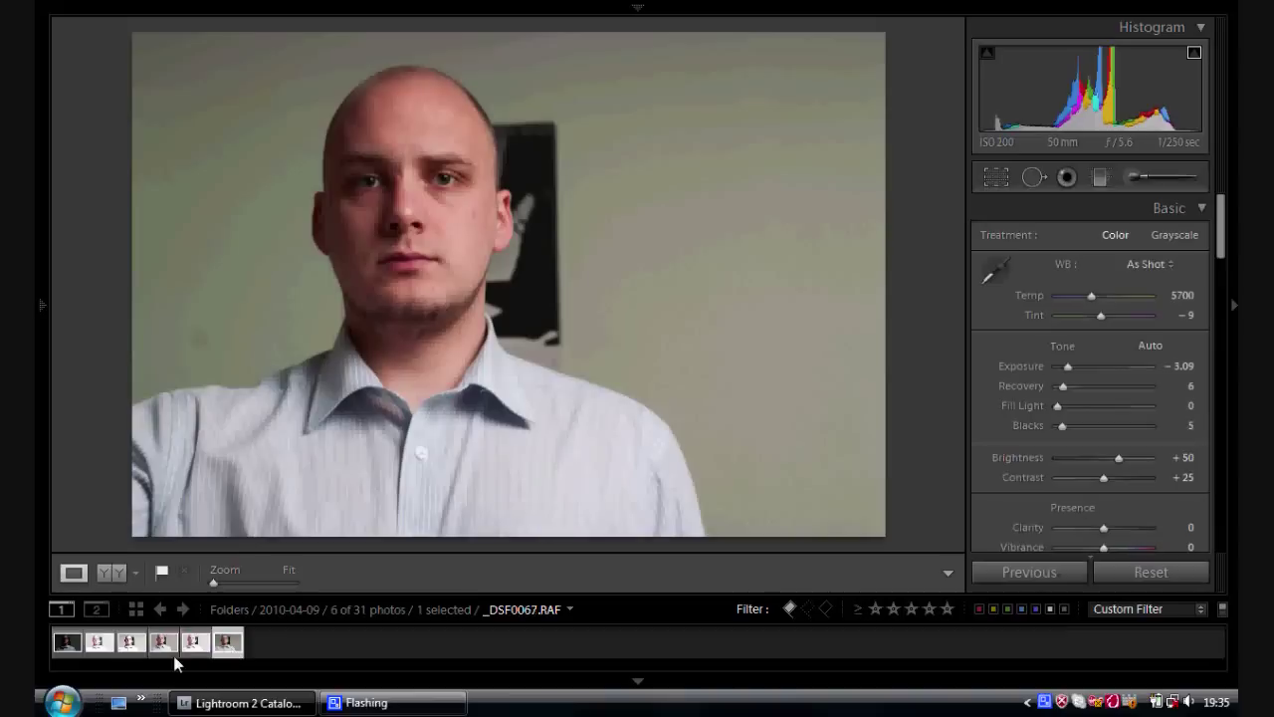
left_click(164, 654)
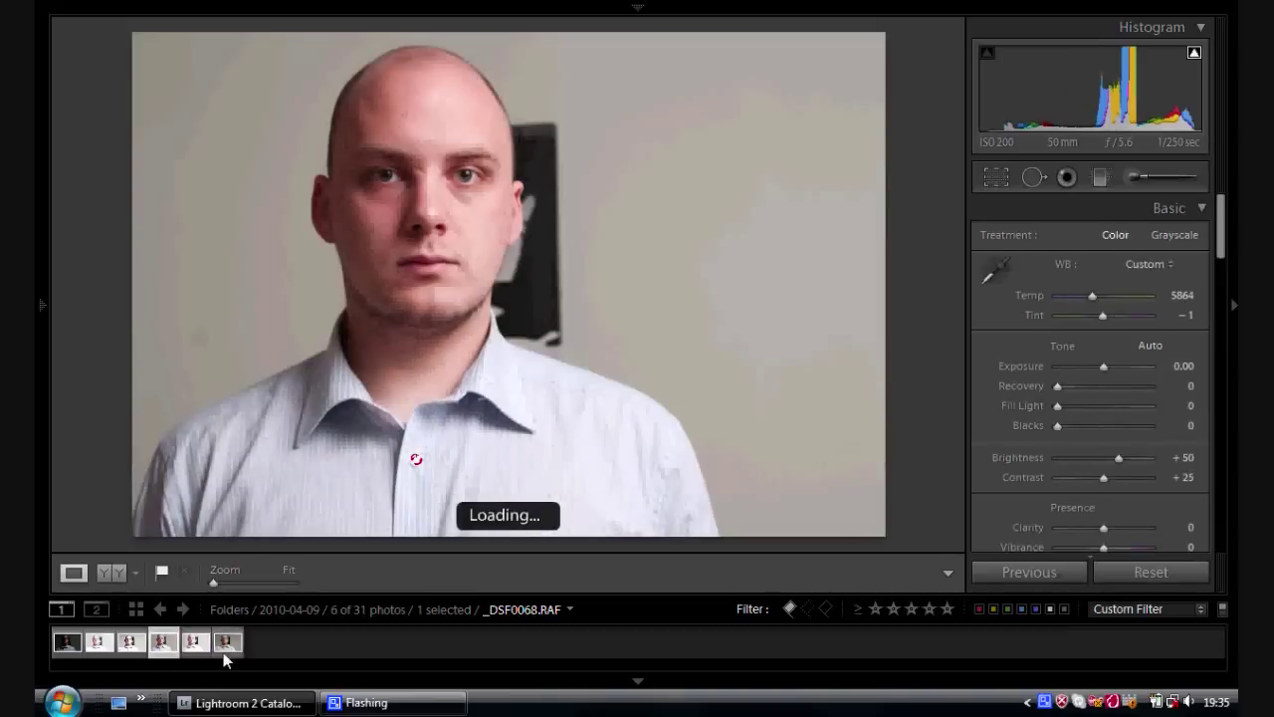
left_click(218, 652)
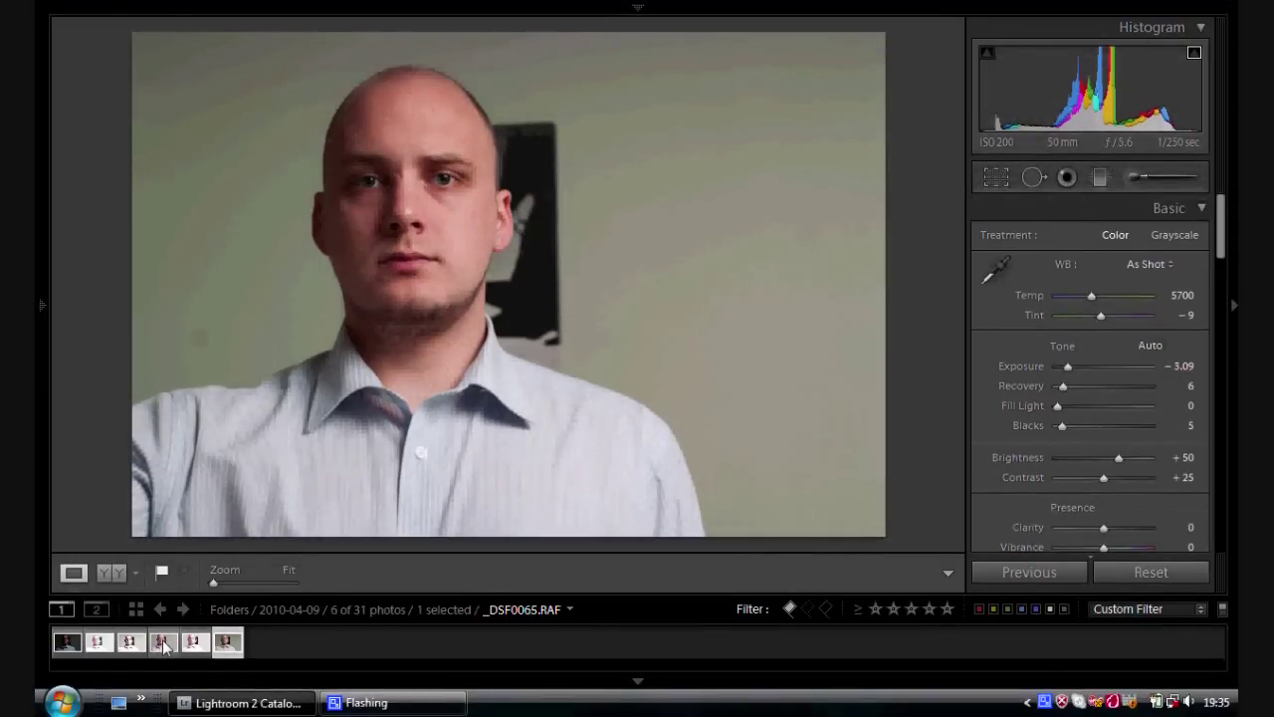
left_click(161, 643)
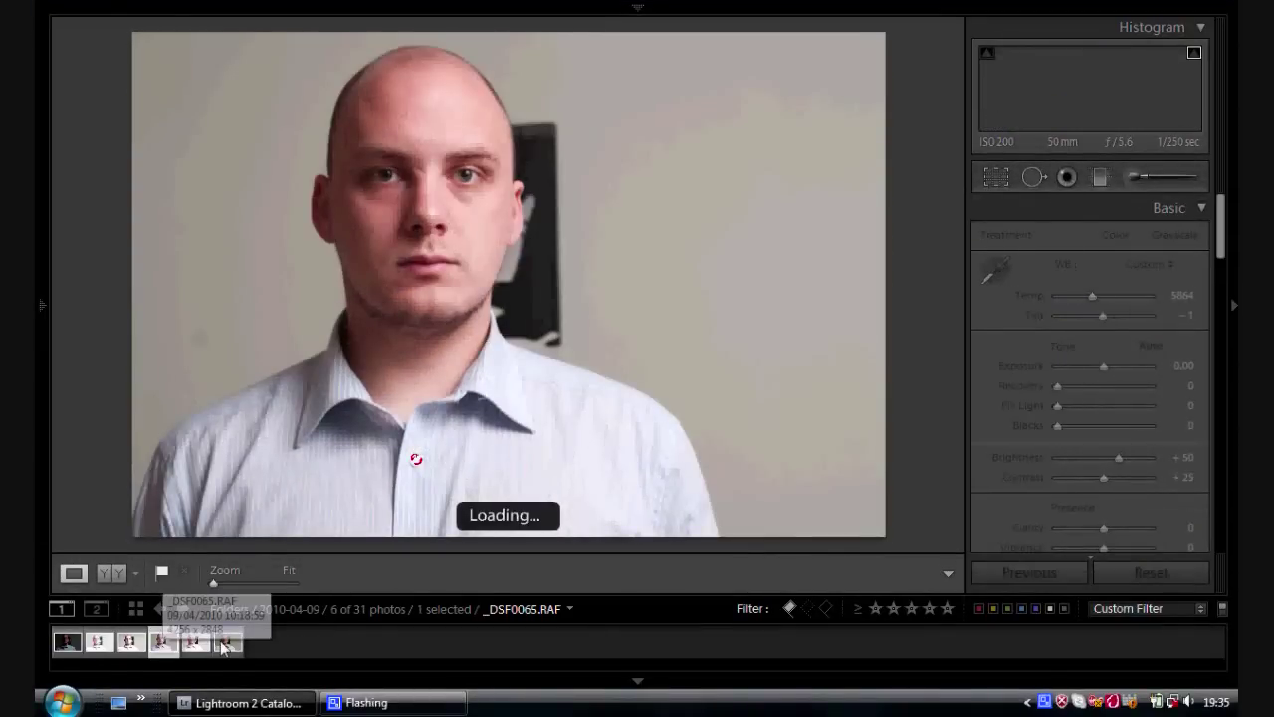
View the Nikon _D0M4615.NEF with the clipping warning on, then return to Fuji _DSF0068.RAF
key("Left")
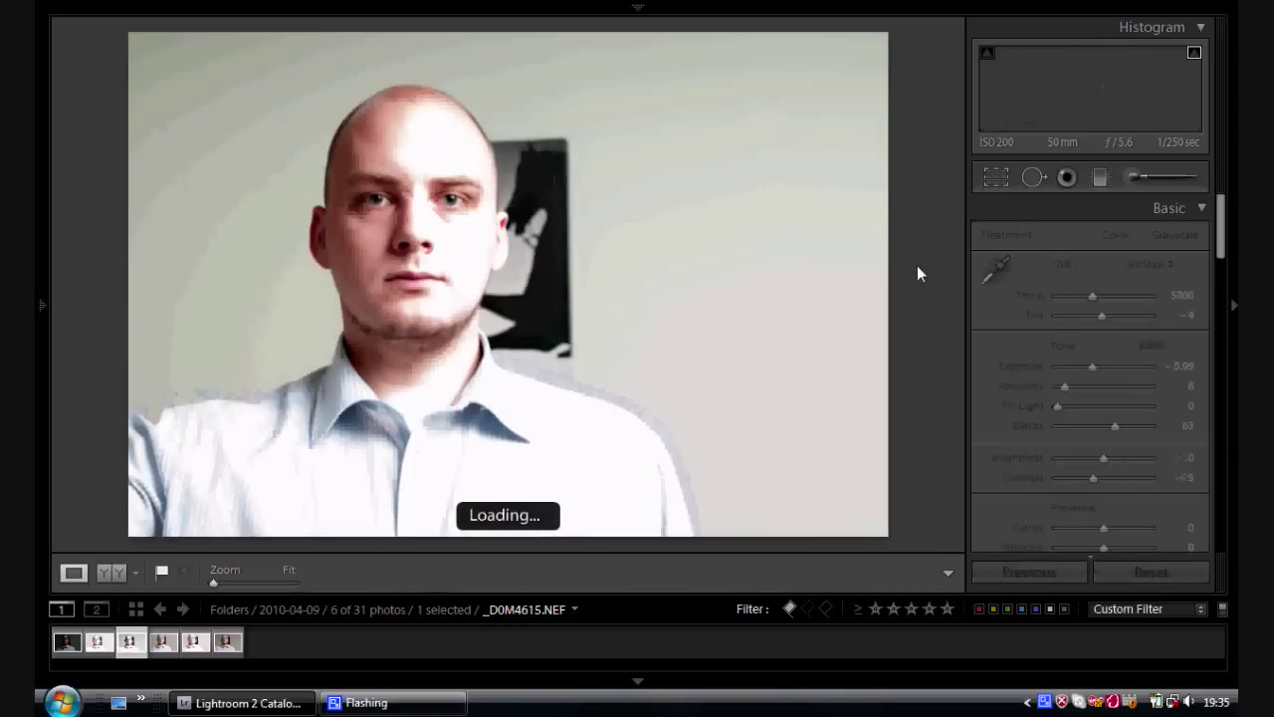
key("j")
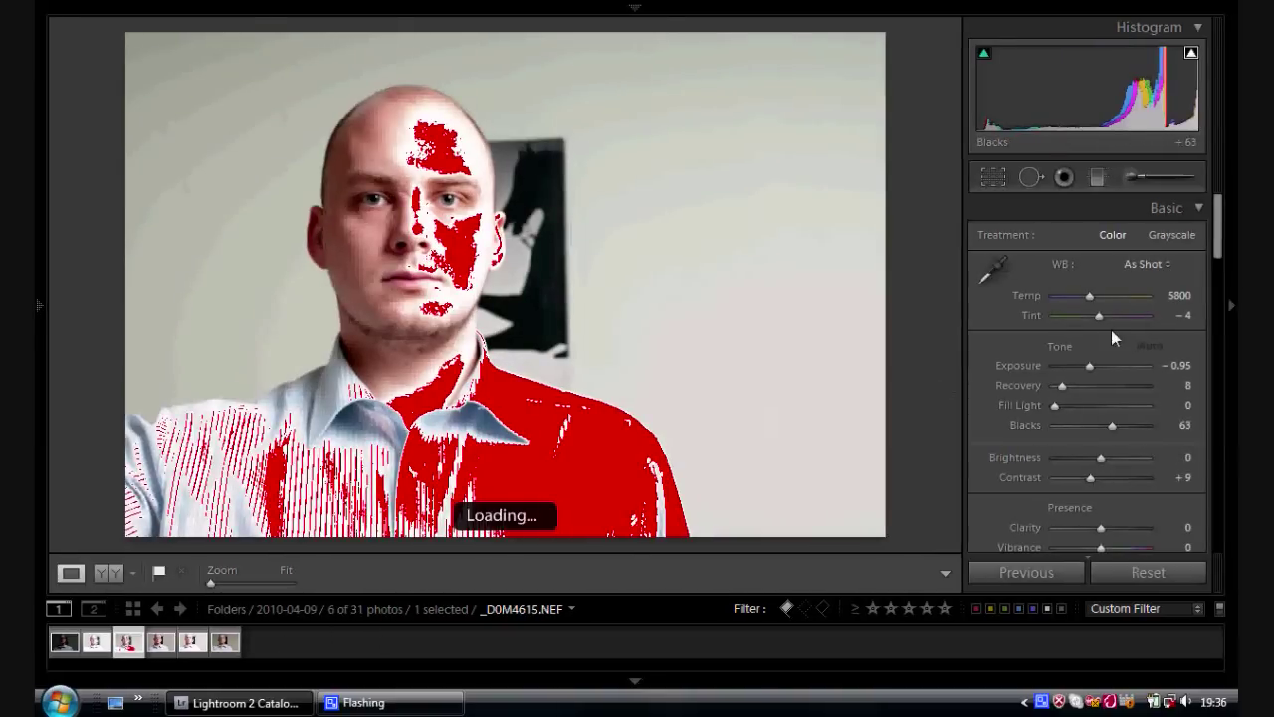
left_click(239, 652)
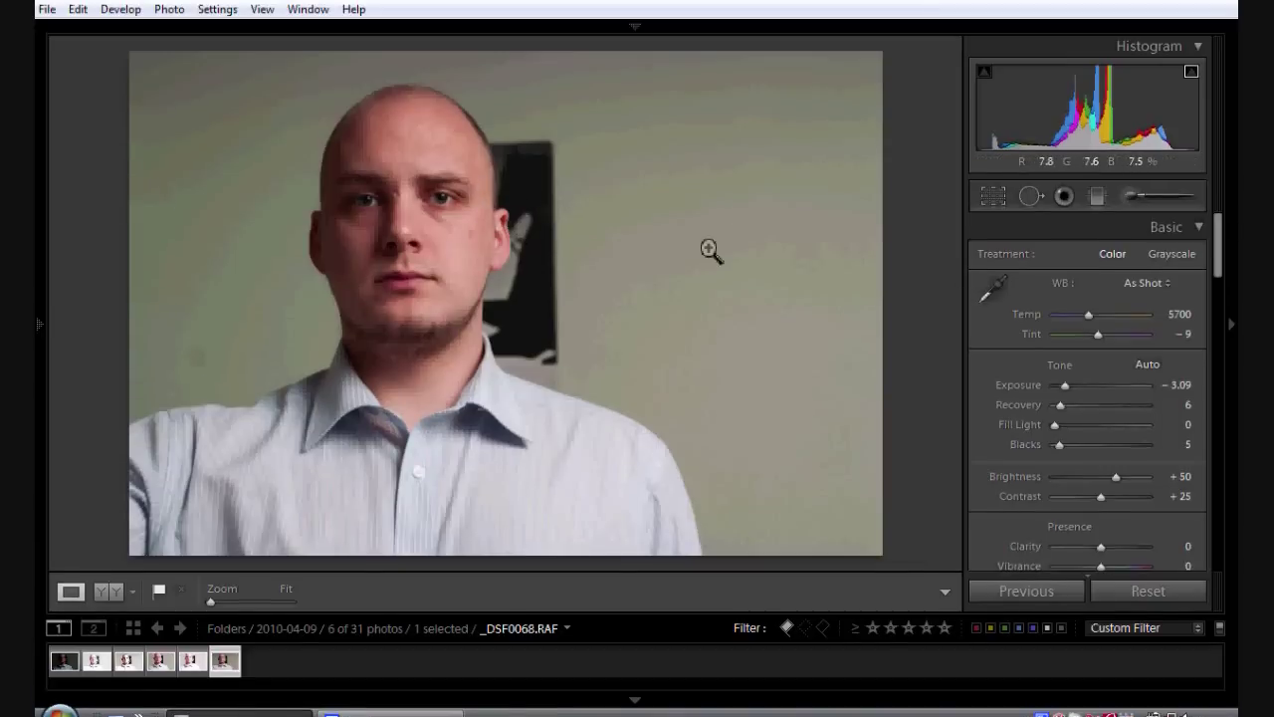
Apply Auto tone to _DSF0068.RAF, then select _D0M4615.NEF and _DSF0068.RAF together
left_click(1144, 364)
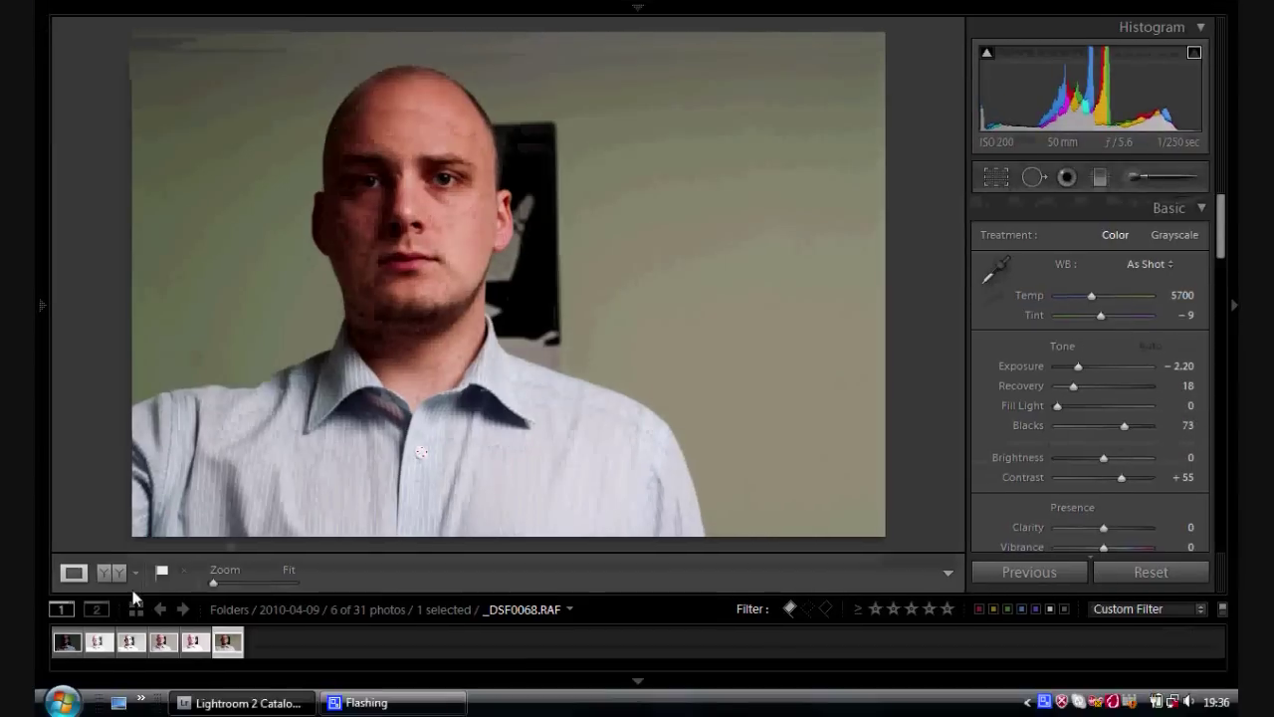
left_click(130, 642)
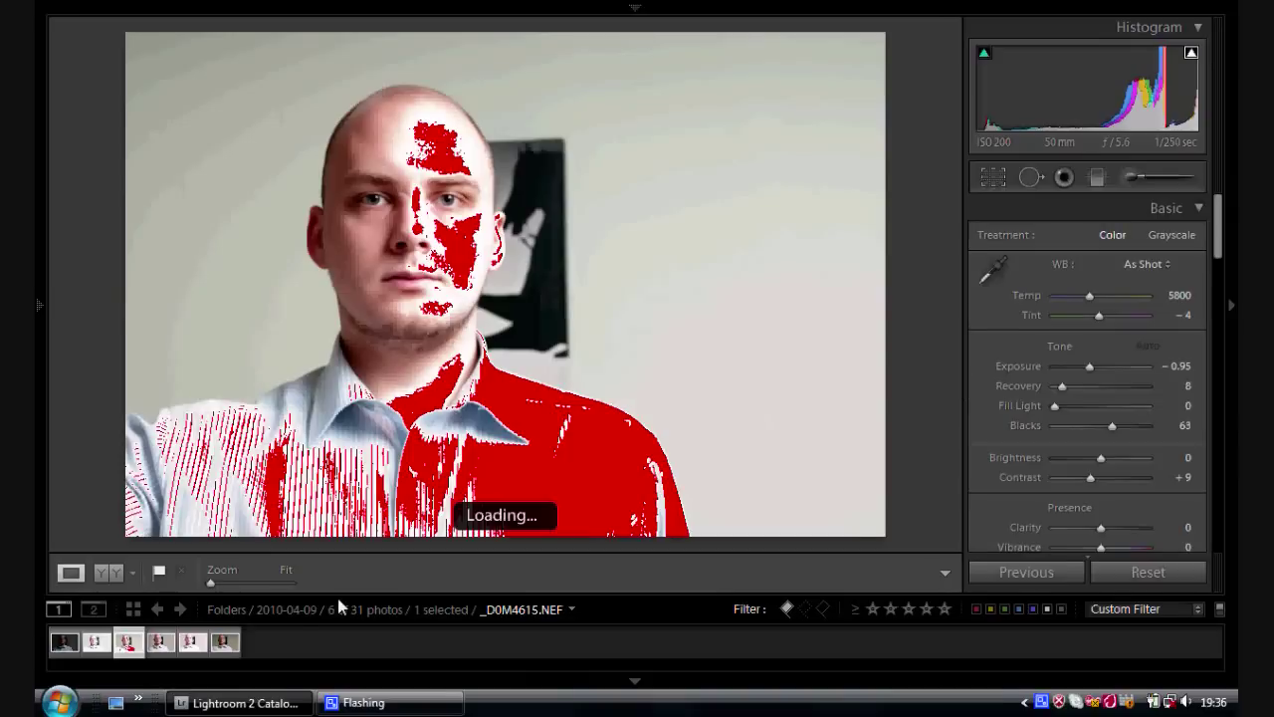
left_click(224, 642, "ctrl")
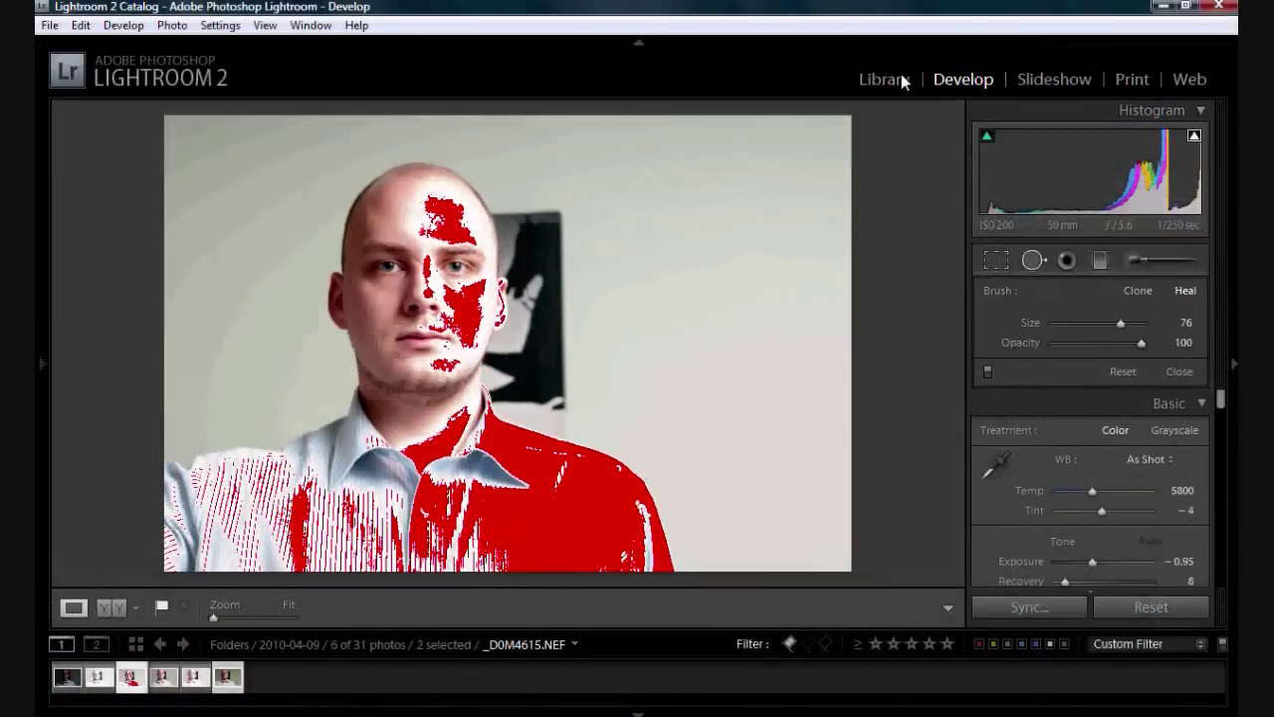
Compare both photos in Library Survey view, then show the Fuji _DSF0068.RAF alone in Loupe
left_click(895, 78)
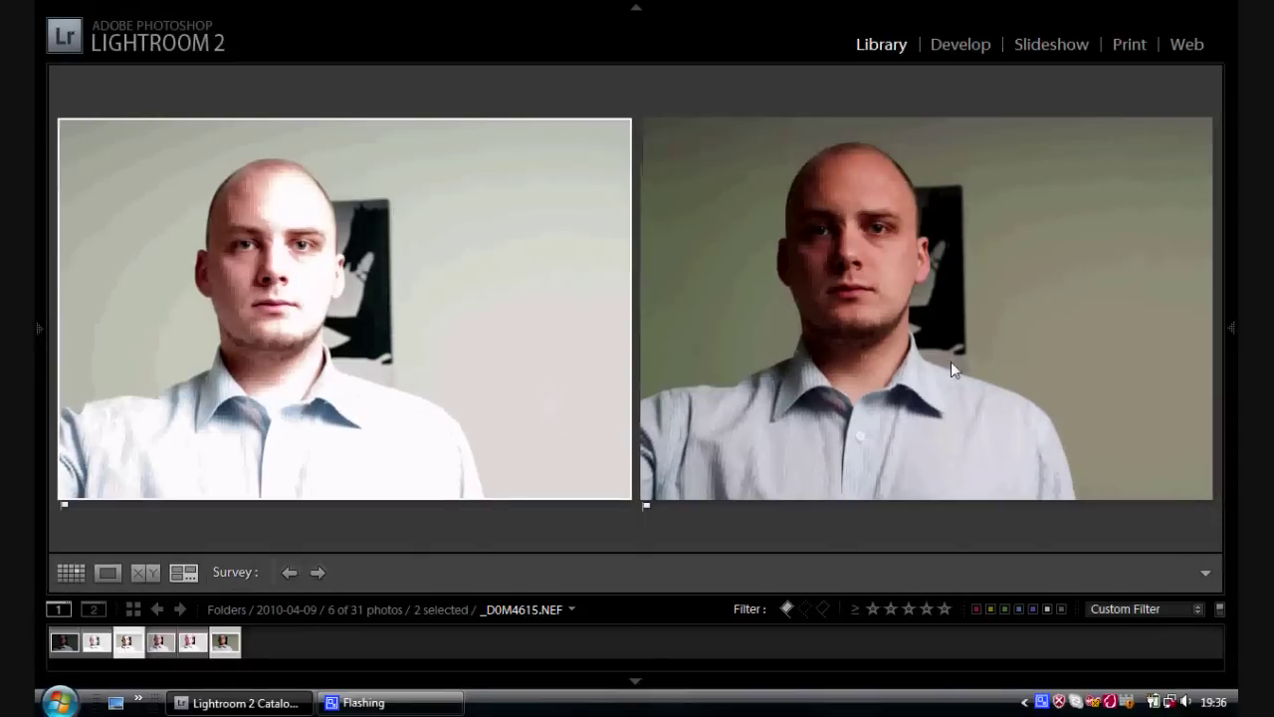
left_click(934, 353)
double_click(931, 314)
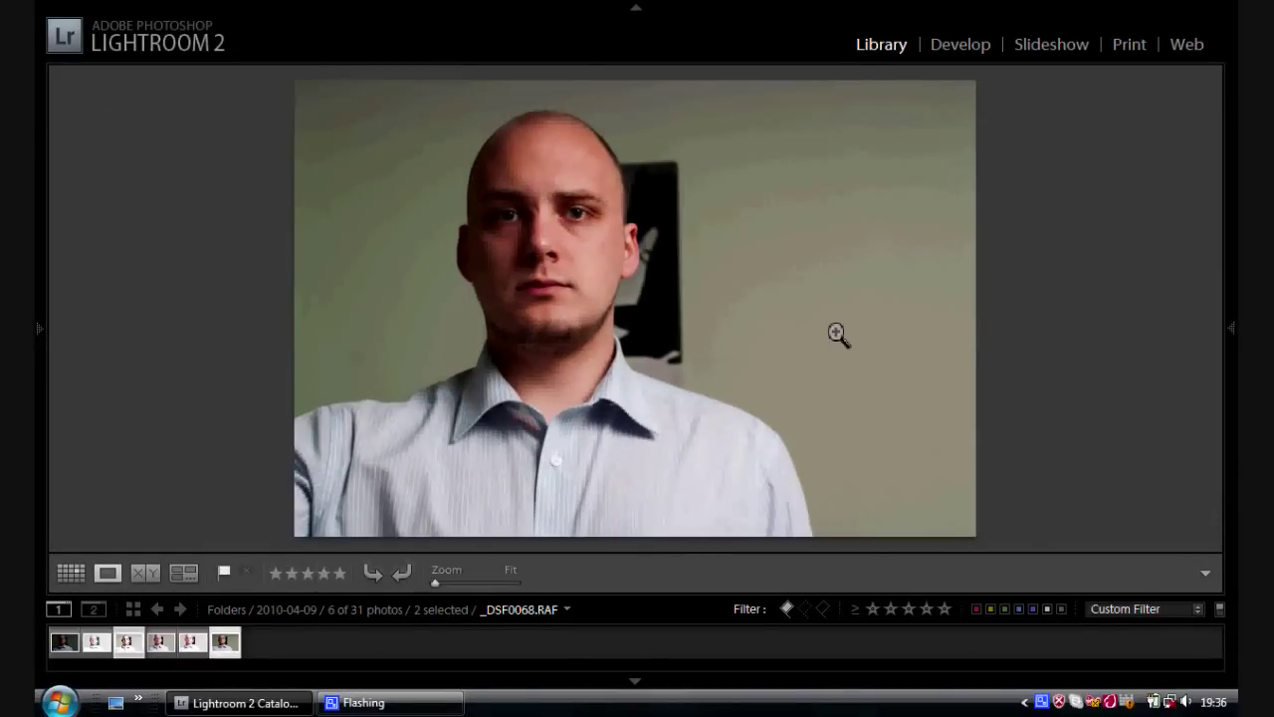
Zoom to 1:1 on the Fuji face, pan up to the eyes, and return to Develop
left_click(587, 260)
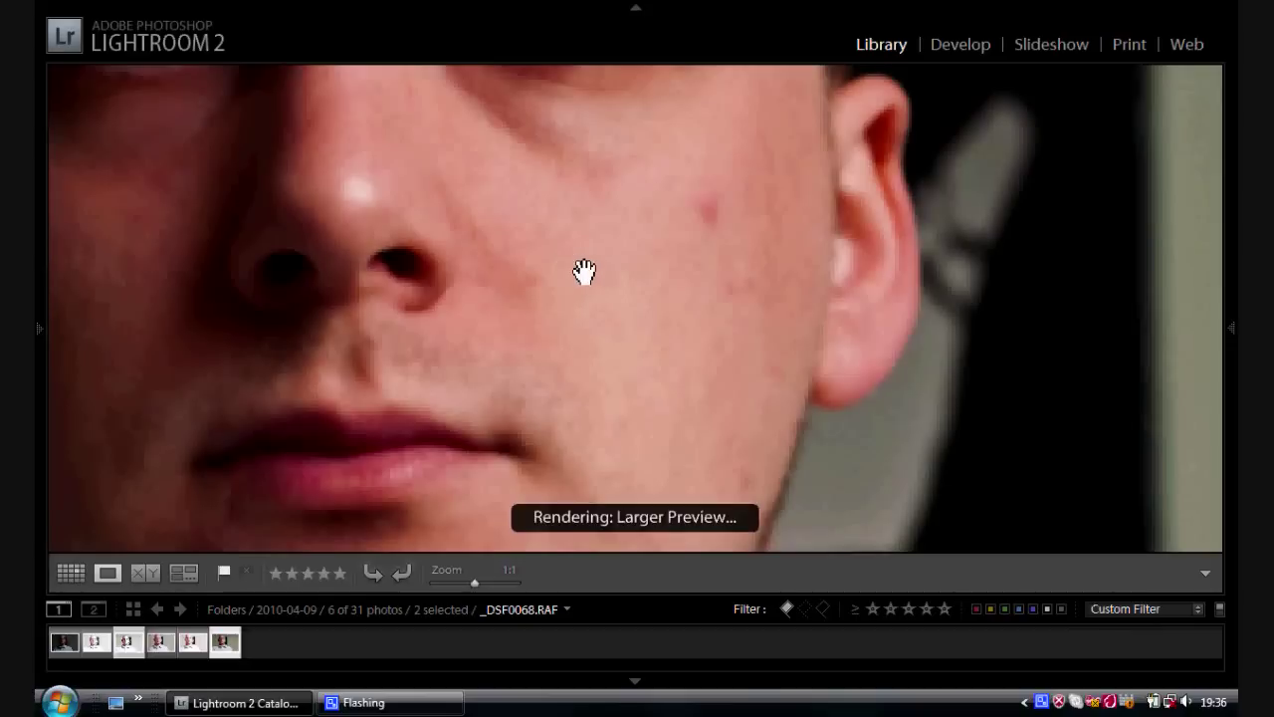
left_click_drag(568, 262, 610, 443)
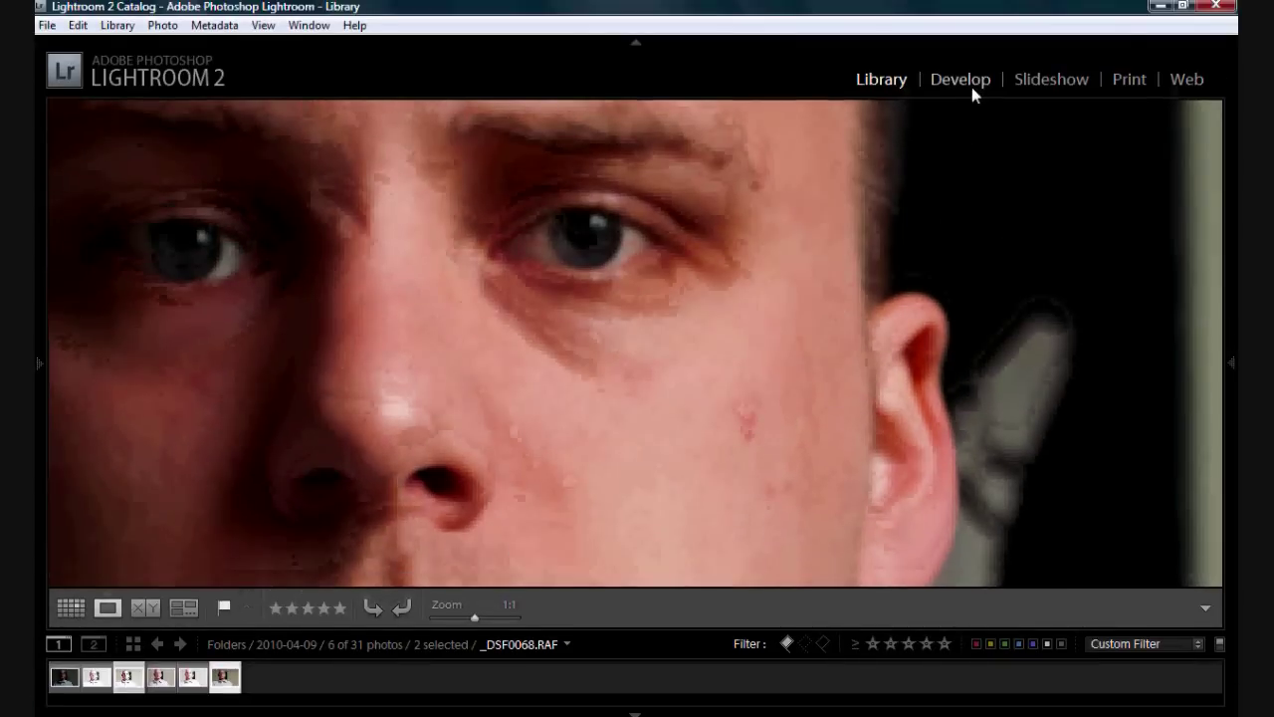
left_click(963, 46)
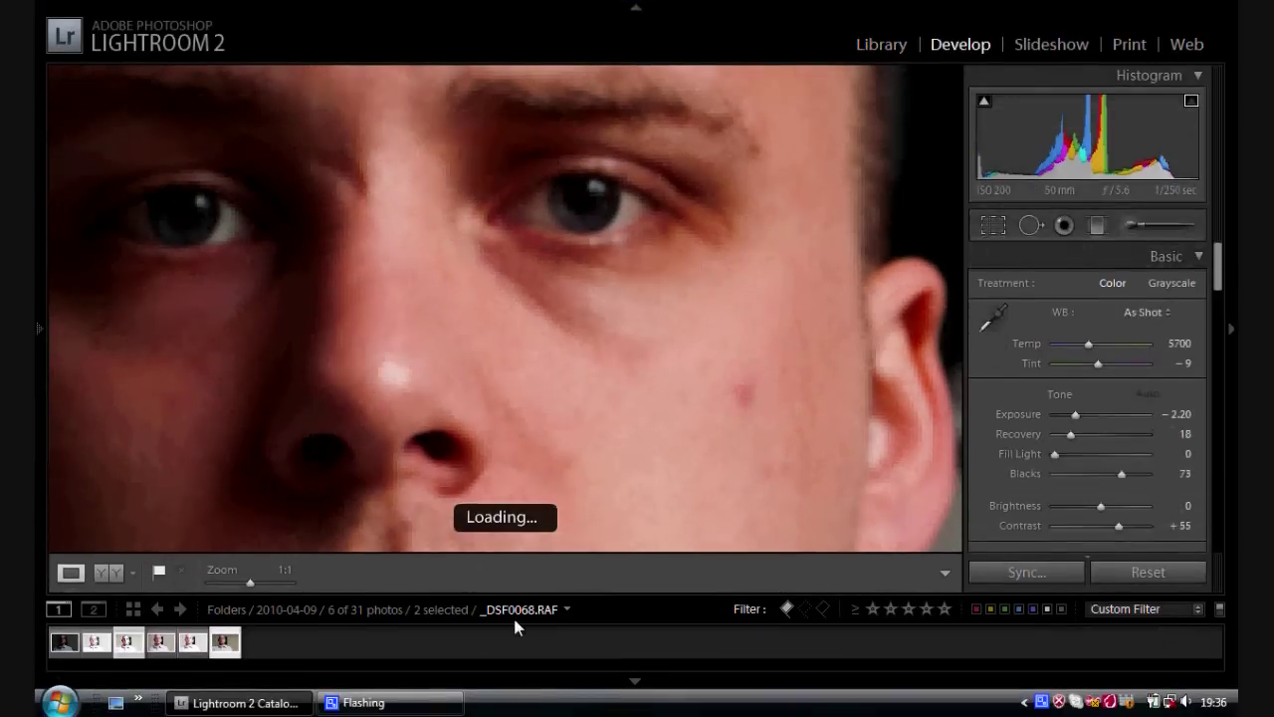
Show Before/After at Fit, darken the Nikon _D0M4615.NEF to Exposure −3.51, then return to the Fuji
left_click(110, 572)
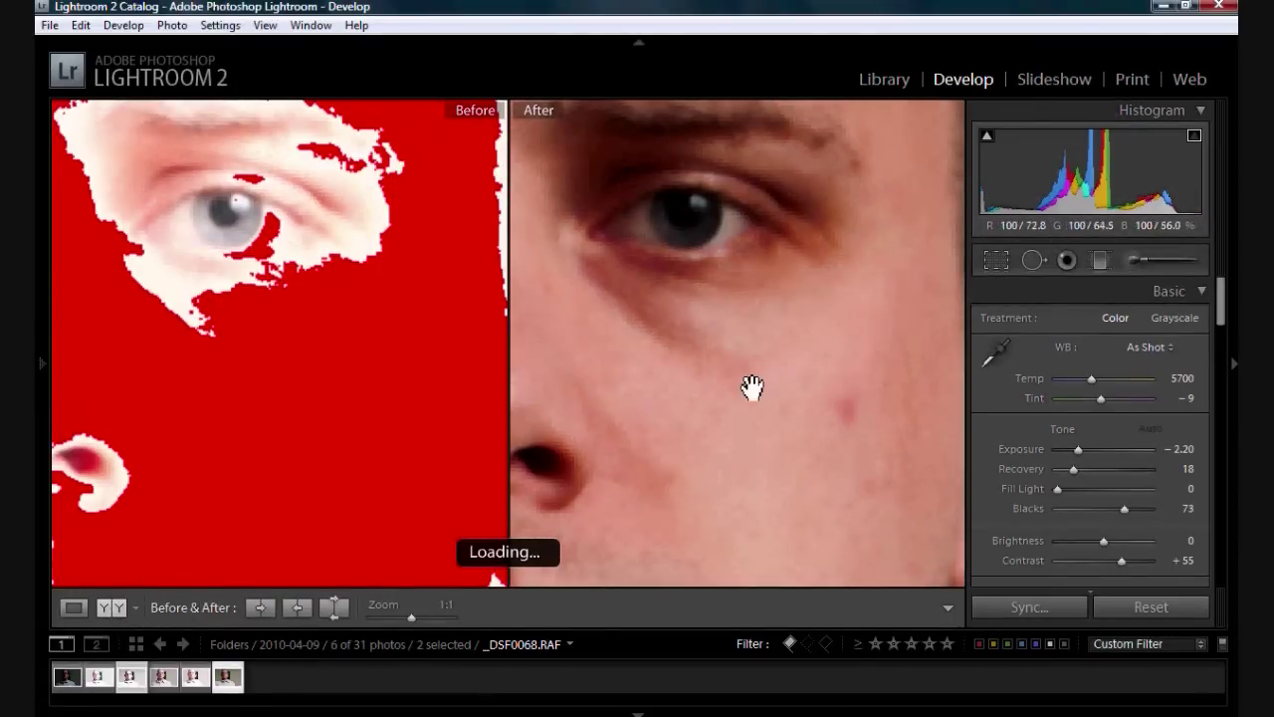
left_click(674, 321)
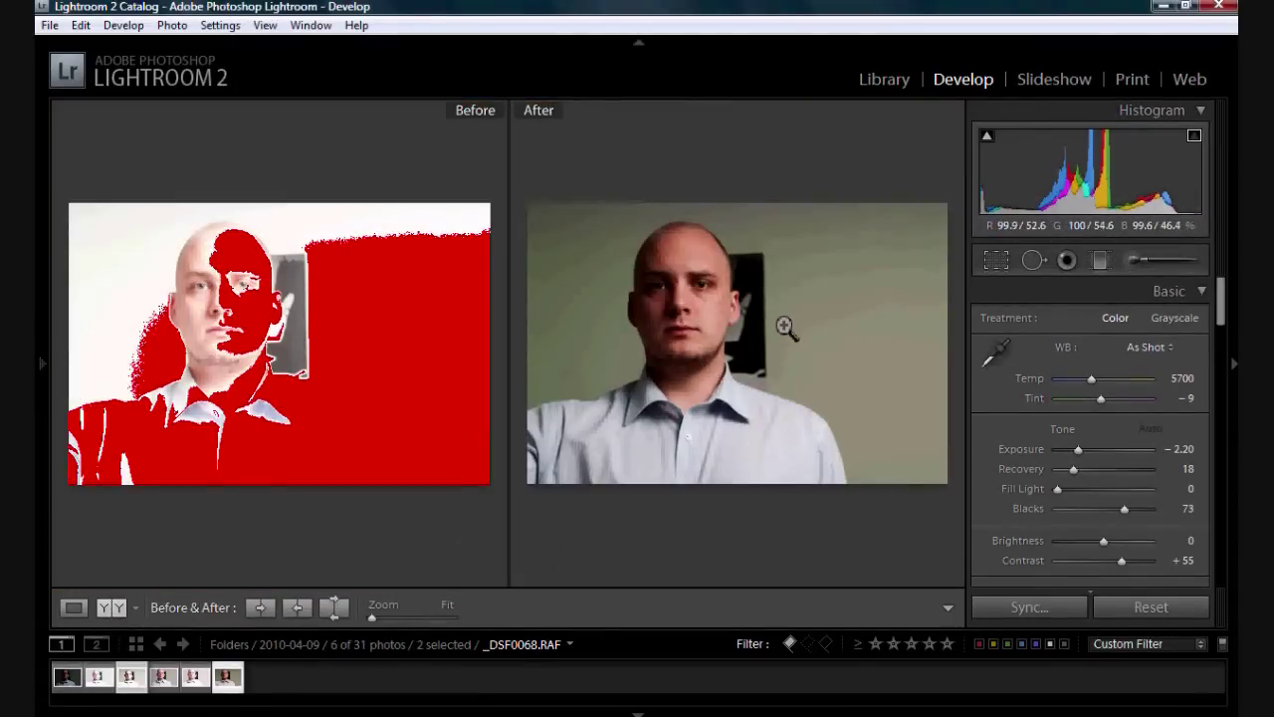
key("Left")
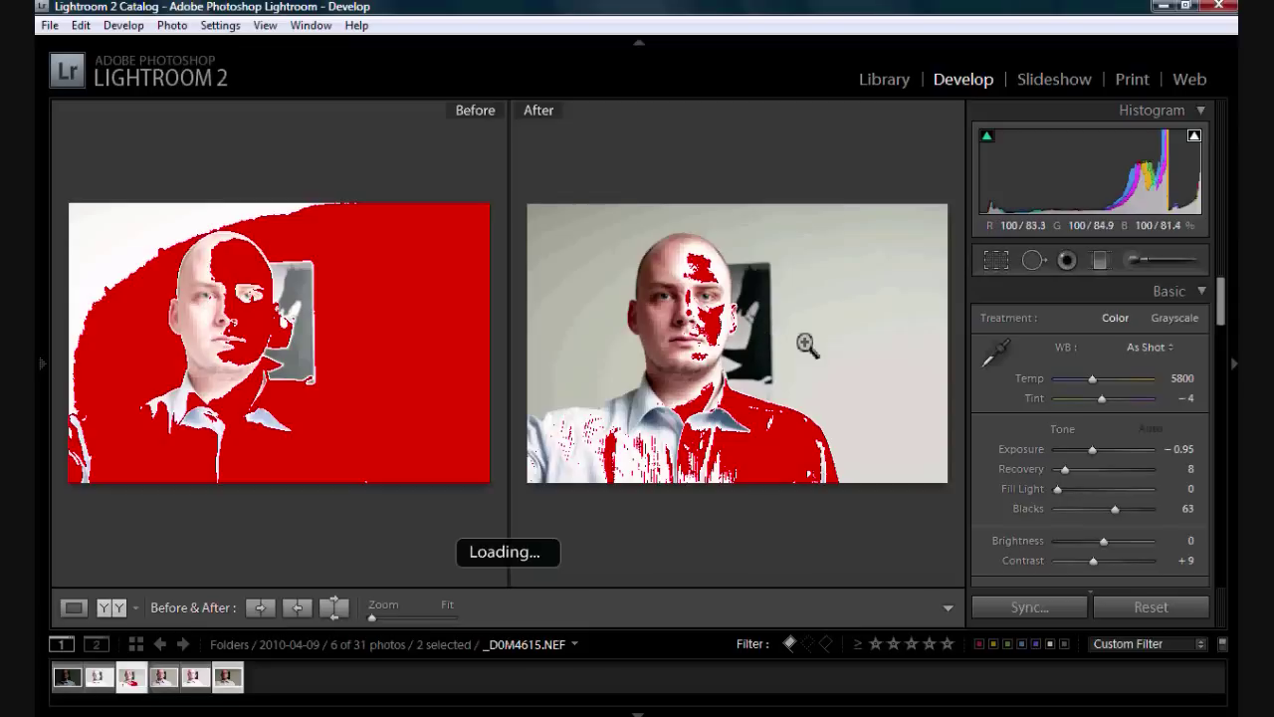
left_click_drag(1089, 451, 1059, 451)
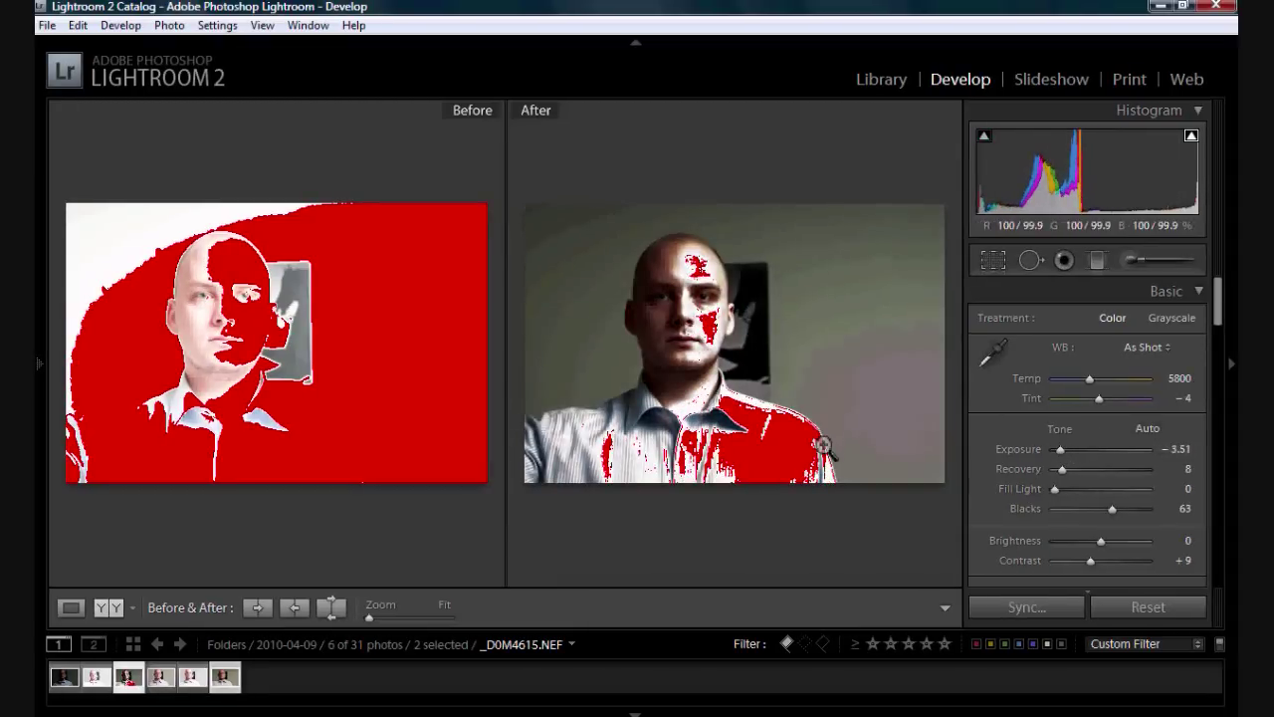
key("Right")
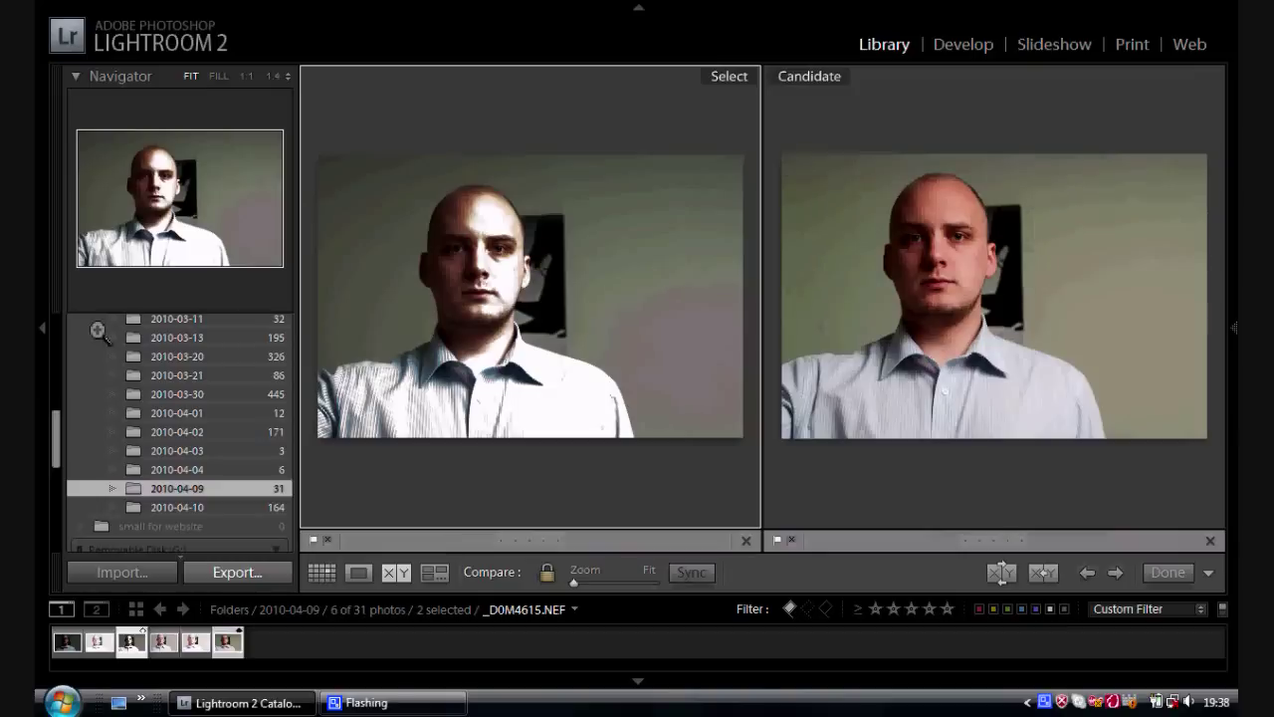
Collapse the left panel and the top module picker to enlarge the Nikon–Fuji comparison
left_click(40, 335)
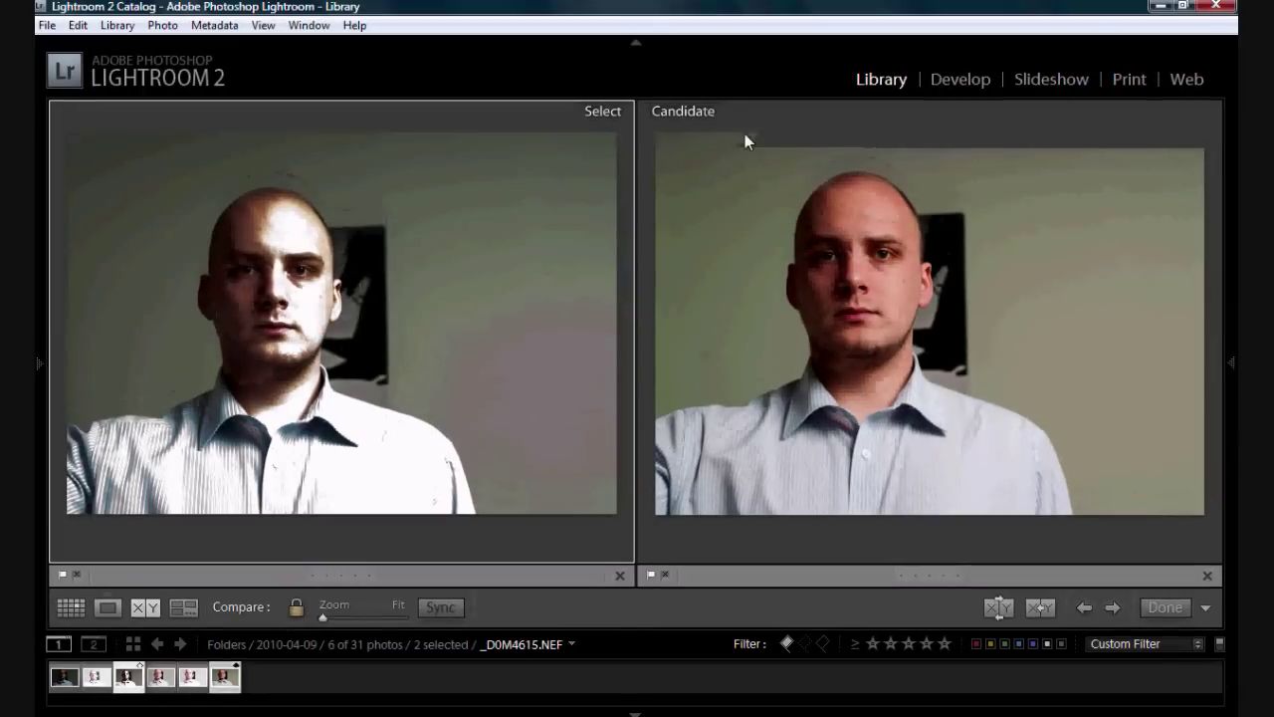
left_click(635, 27)
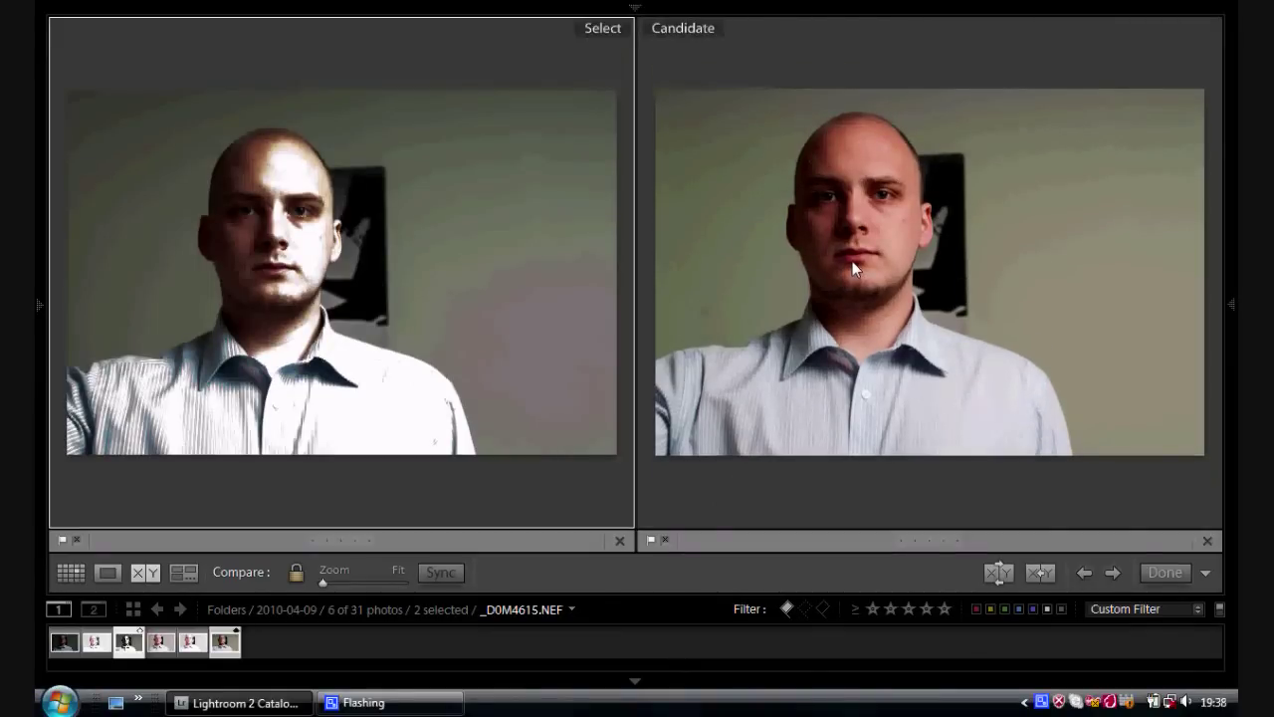
In Develop, inspect the Fuji cheek, nose and lips at 1:1, then fit _DSF0065.RAF whole again
key("d")
left_click(605, 245)
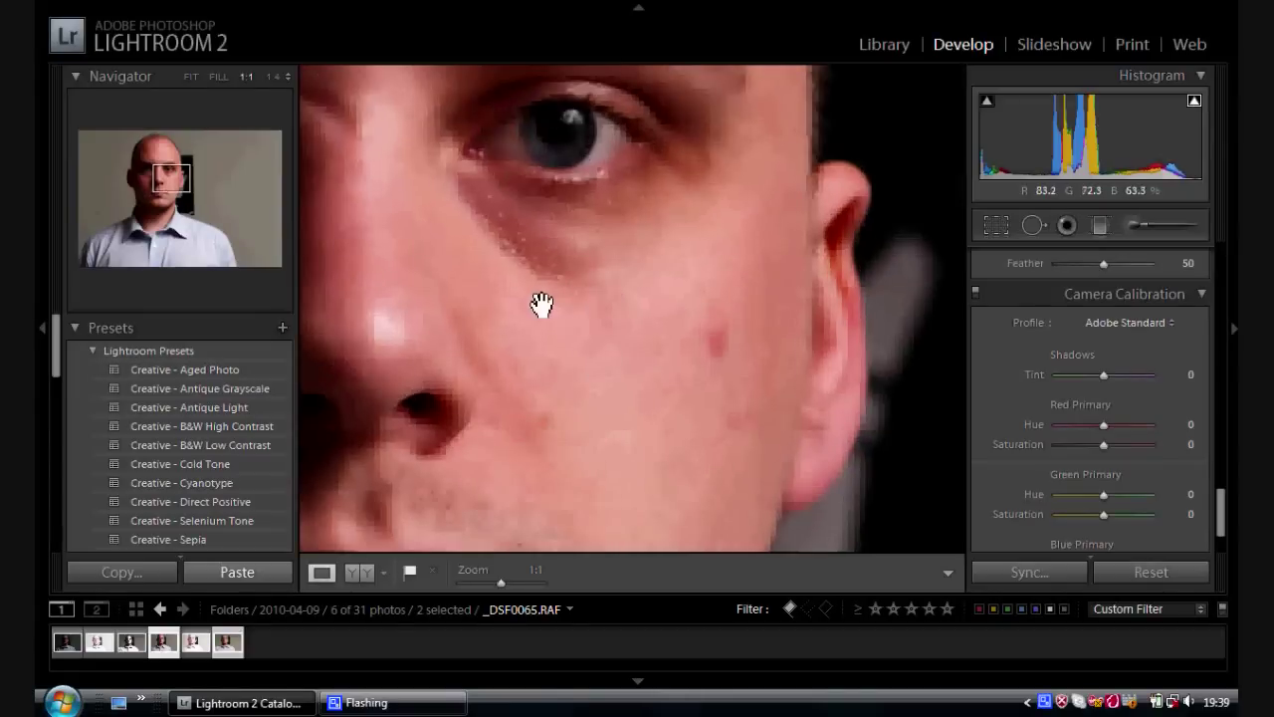
left_click_drag(542, 303, 626, 304)
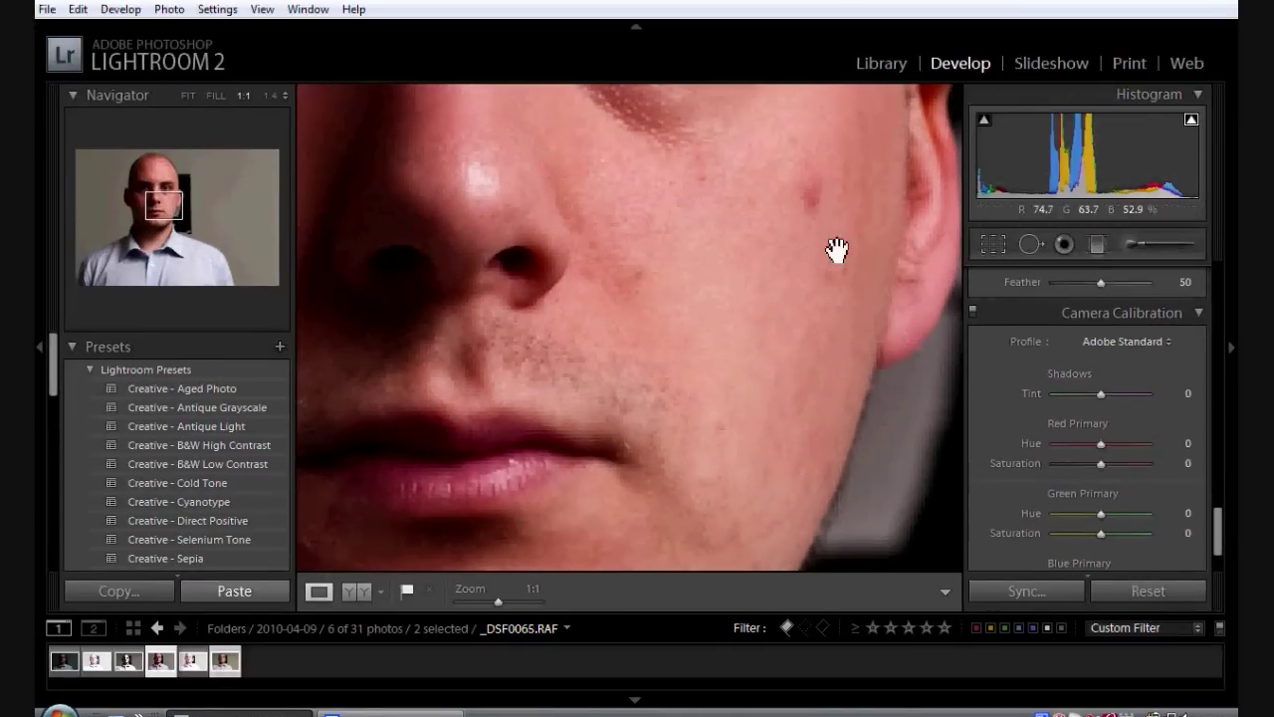
left_click(837, 228)
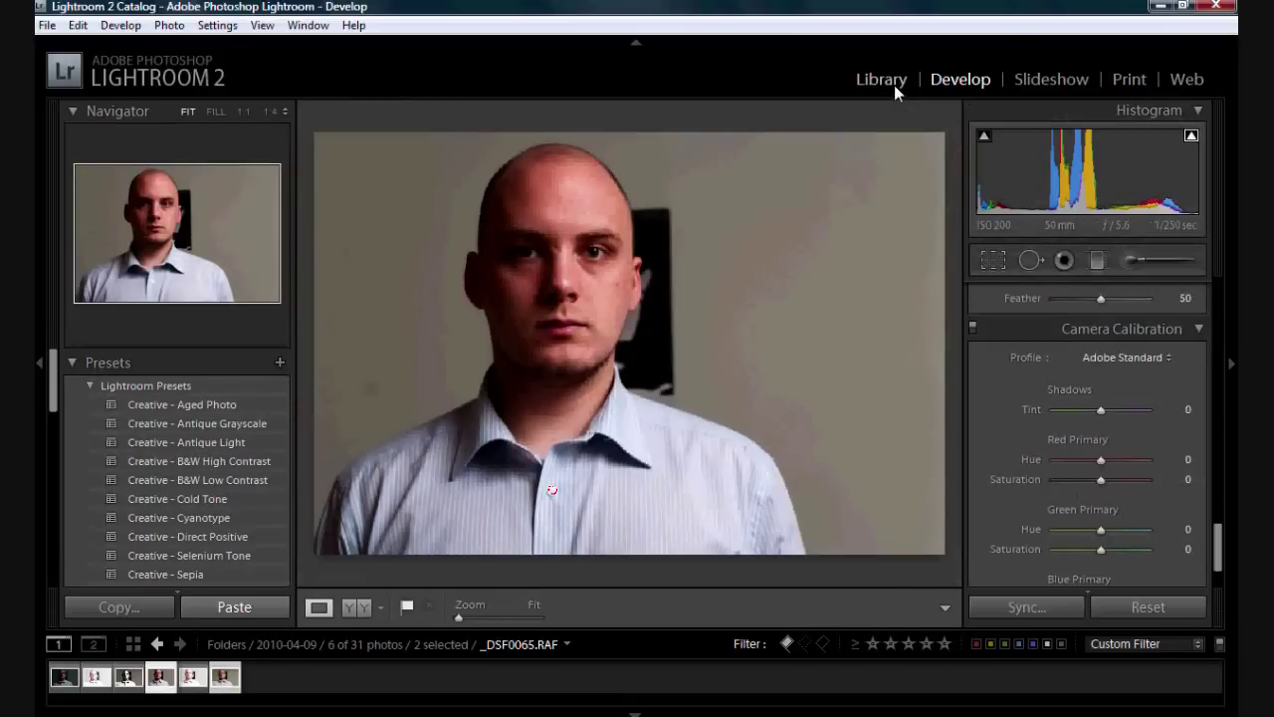